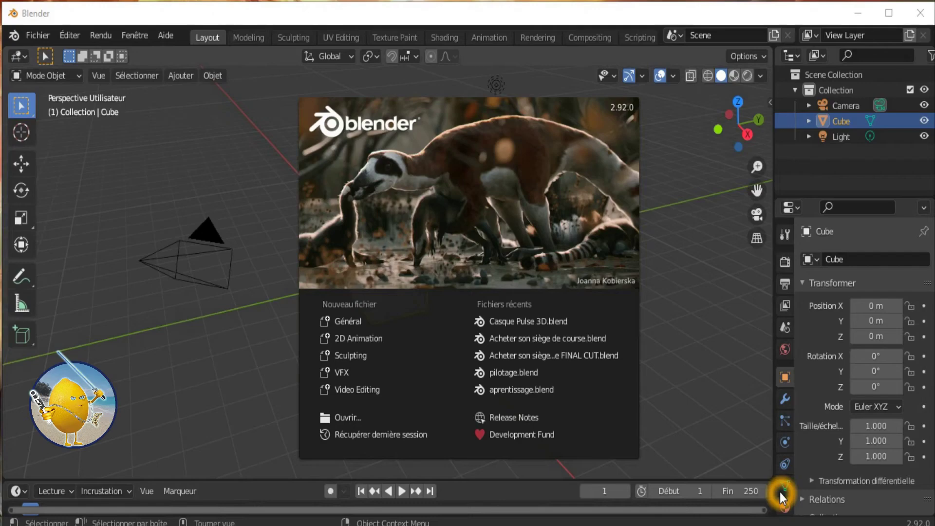
# Minimize the Video YTube Explorer window and dismiss Blender's splash screen over the default cube scene.
pyautogui.click(679, 338)
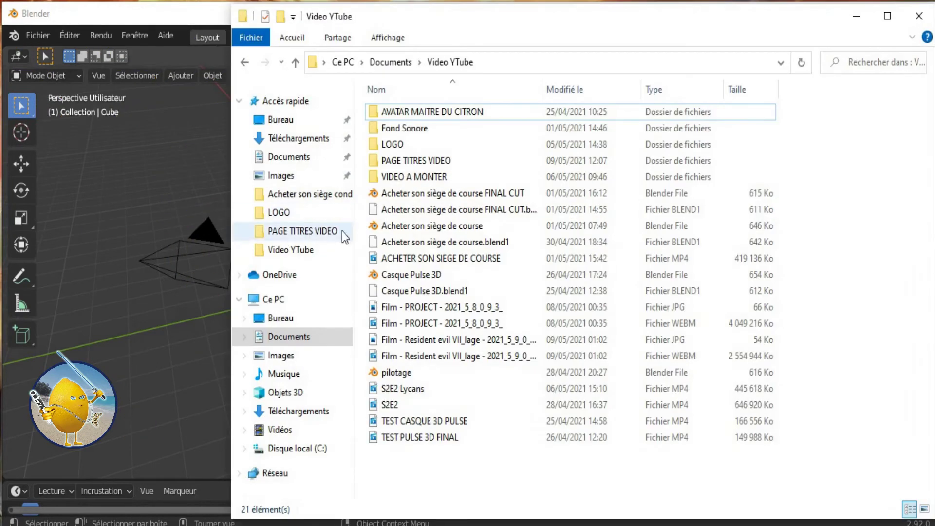
pyautogui.click(398, 65)
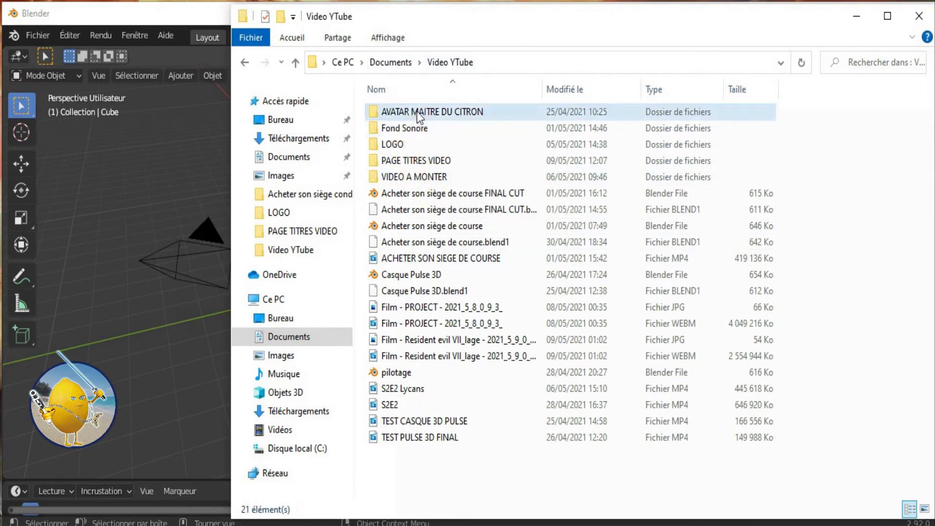
pyautogui.click(832, 20)
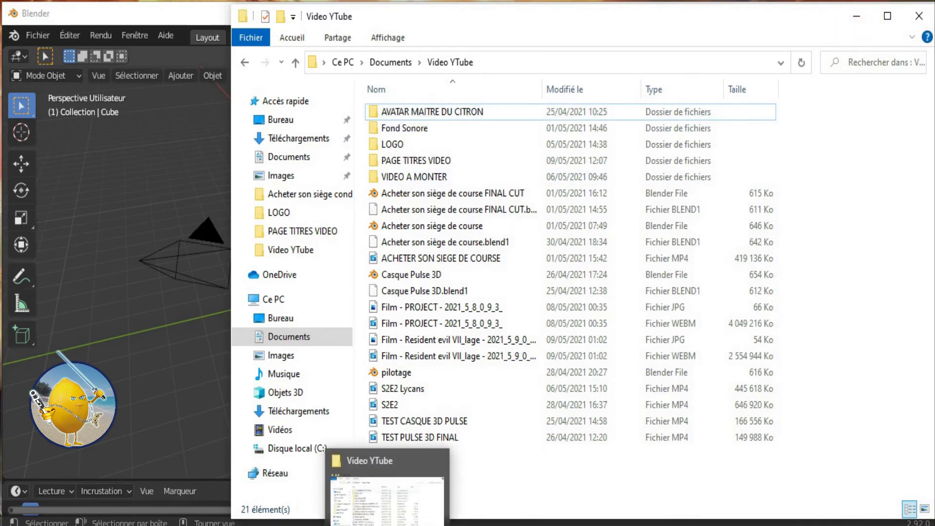
pyautogui.click(387, 496)
pyautogui.click(156, 267)
pyautogui.click(46, 39)
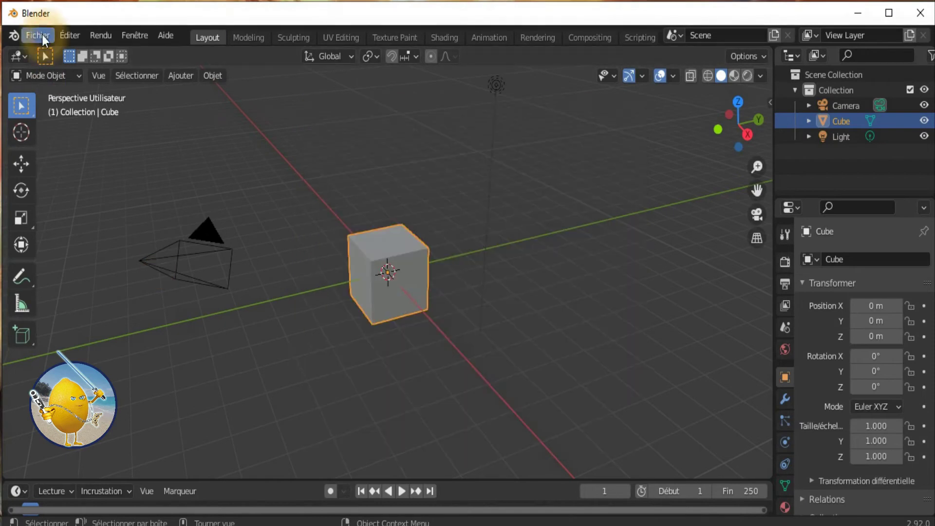
# Start a new Video Editing project from Fichier > Nouveau.
pyautogui.click(43, 43)
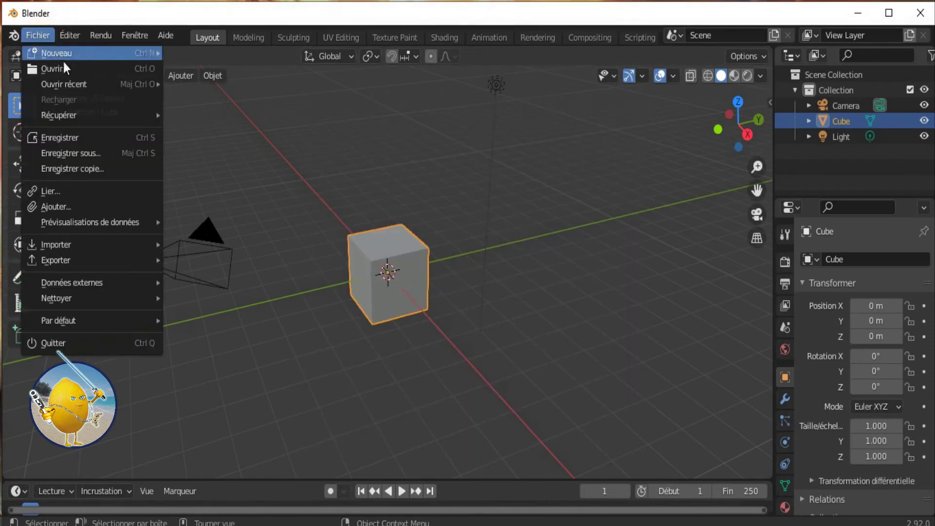
pyautogui.moveTo(56, 52)
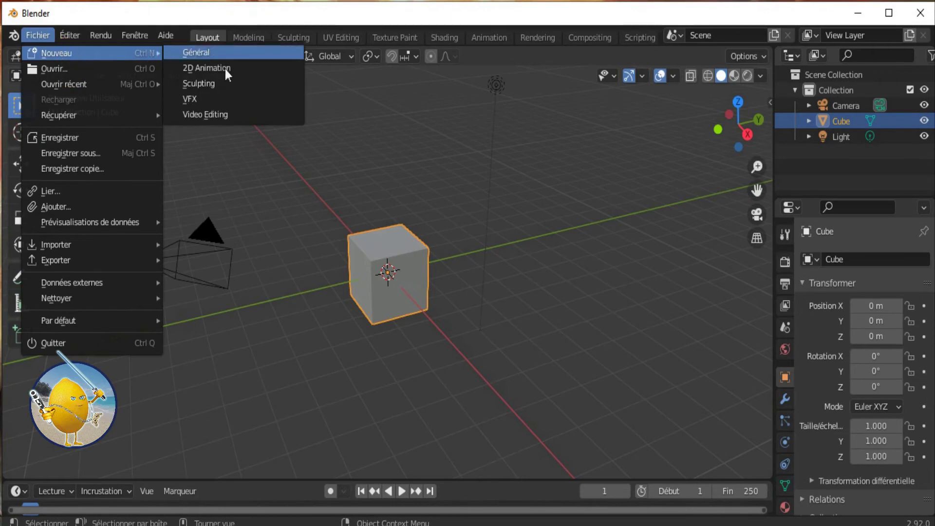
pyautogui.click(230, 118)
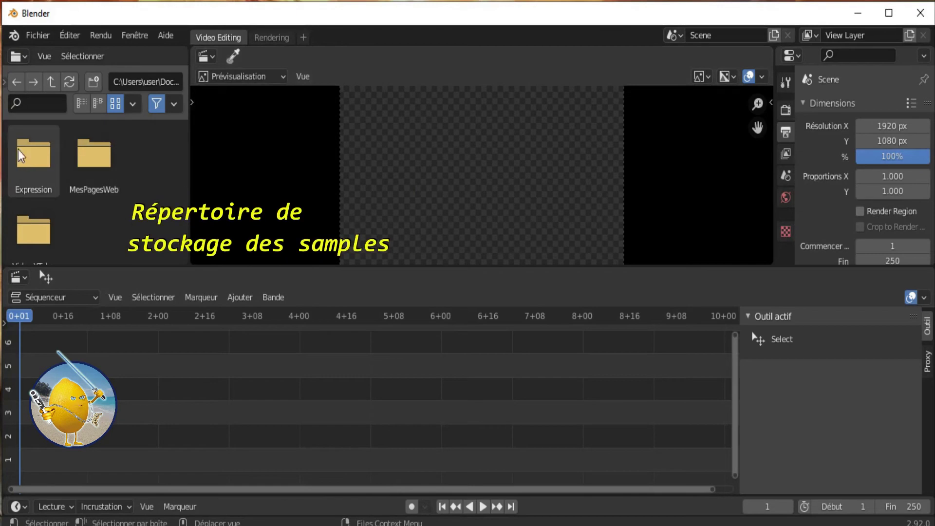
pyautogui.click(93, 217)
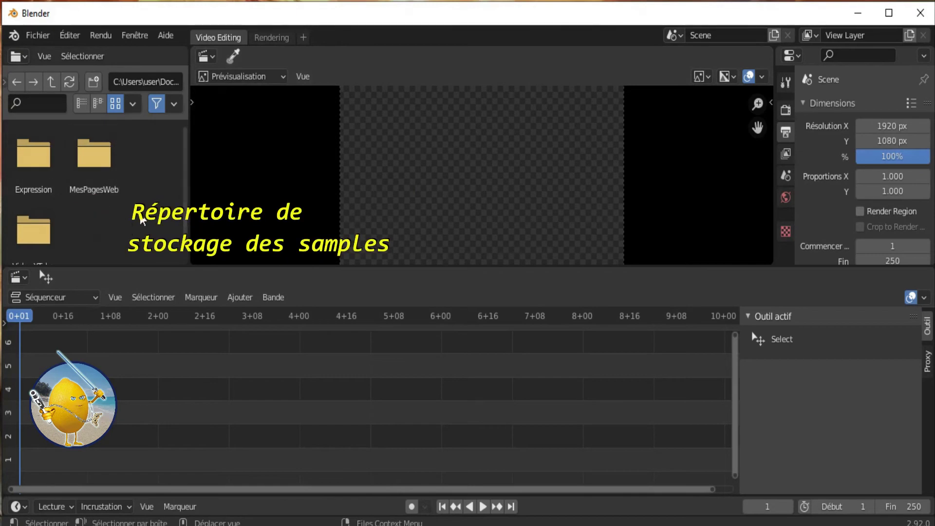
pyautogui.click(141, 218)
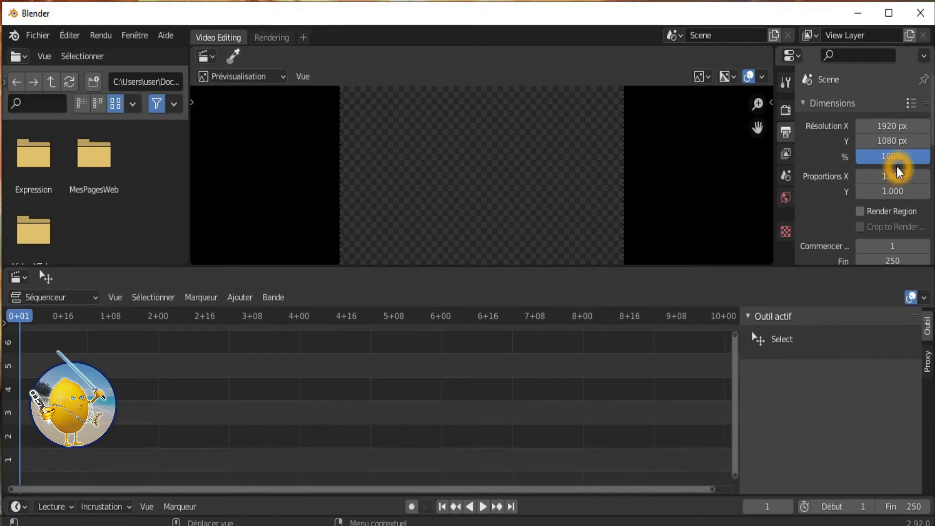
pyautogui.scroll(-5, 886, 209)
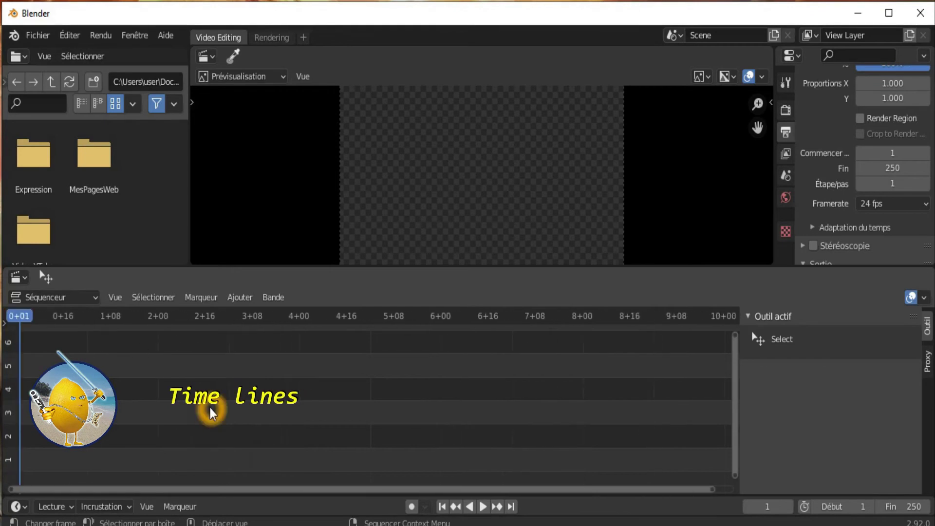
pyautogui.scroll(-3, 211, 410)
pyautogui.keyDown('ctrl'); pyautogui.scroll(5, 214, 410); pyautogui.keyUp('ctrl')
pyautogui.keyDown('ctrl'); pyautogui.scroll(3, 218, 411); pyautogui.keyUp('ctrl')
pyautogui.press('Home')
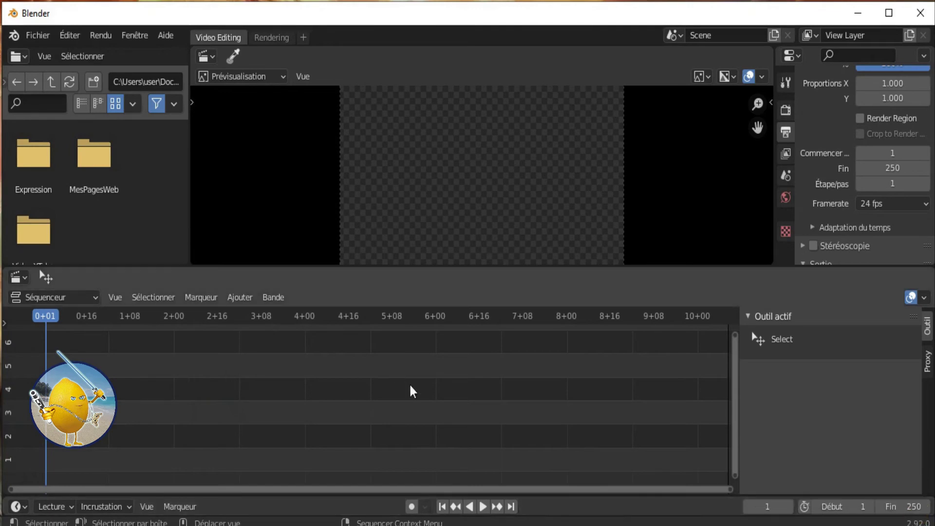
pyautogui.scroll(5, 834, 219)
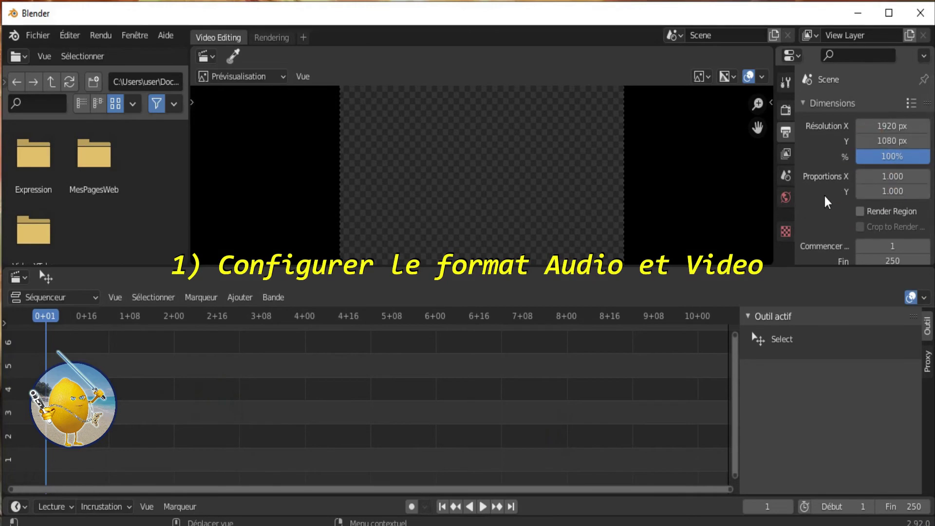
# Set the render output folder to the recent Video YTube folder in Documents.
pyautogui.scroll(-2, 827, 200)
pyautogui.scroll(-2, 834, 195)
pyautogui.scroll(-2, 850, 197)
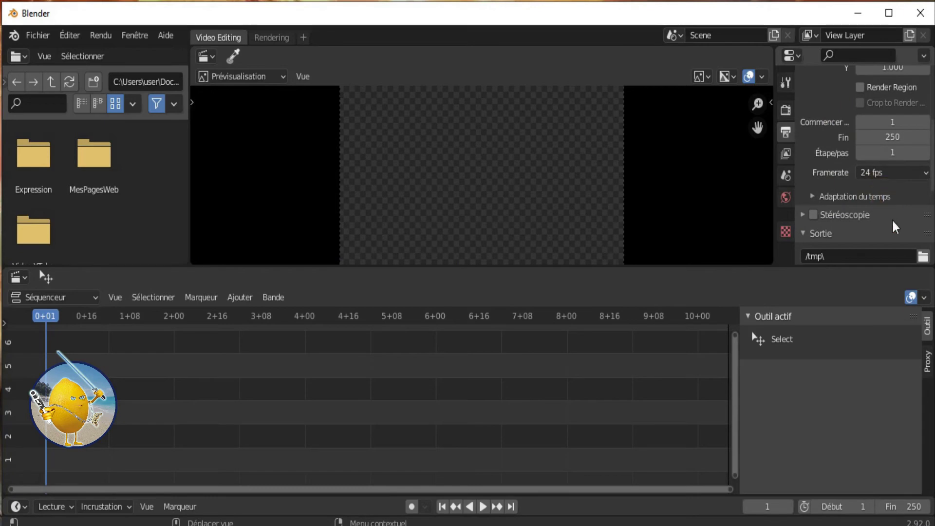
pyautogui.scroll(-2, 894, 223)
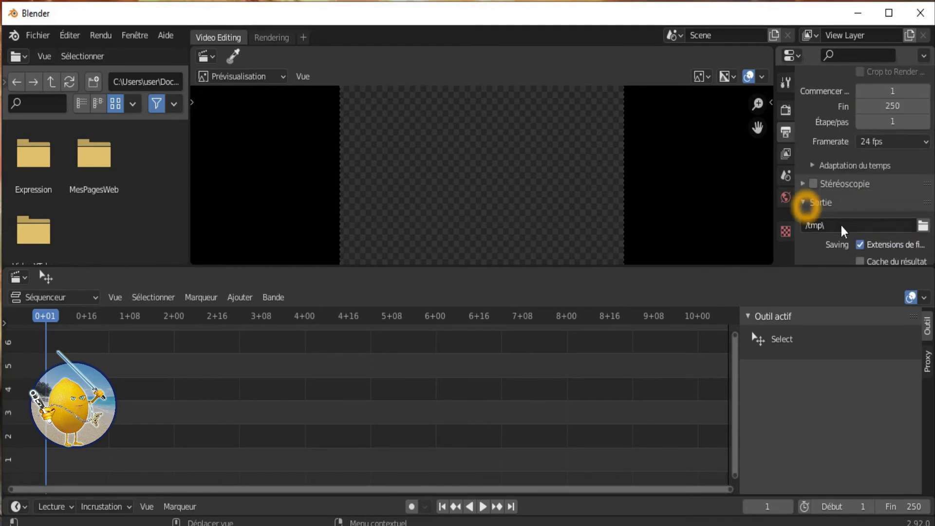
pyautogui.click(923, 226)
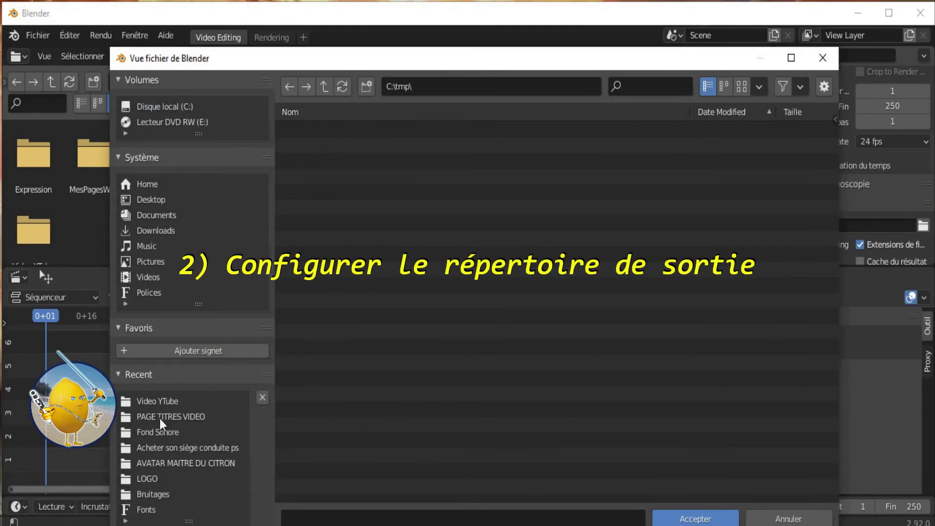
pyautogui.click(161, 403)
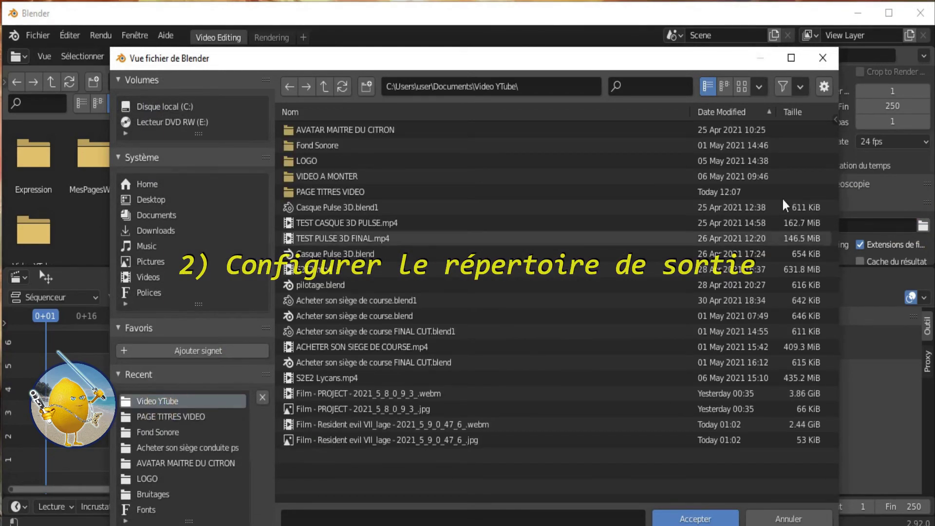
pyautogui.click(704, 519)
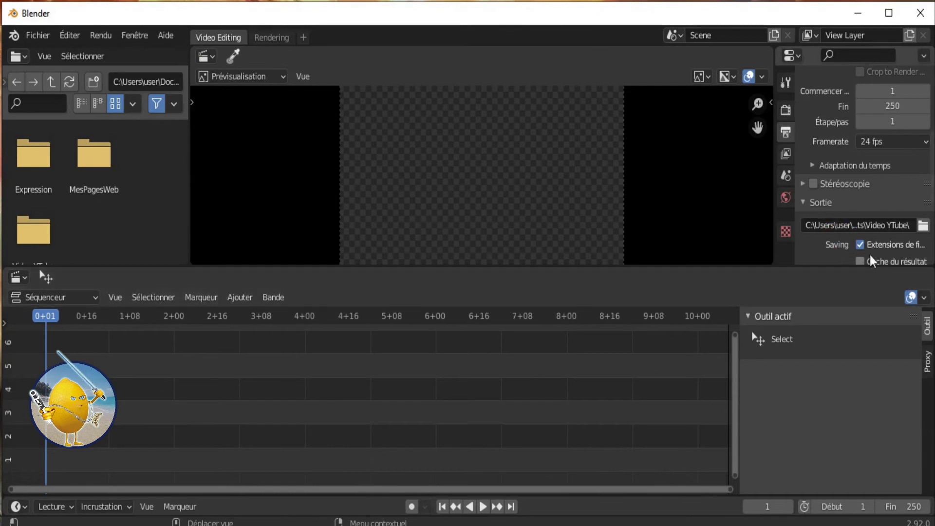
# Set the output format to FFmpeg Video with an MPEG-4 container.
pyautogui.scroll(-3, 872, 258)
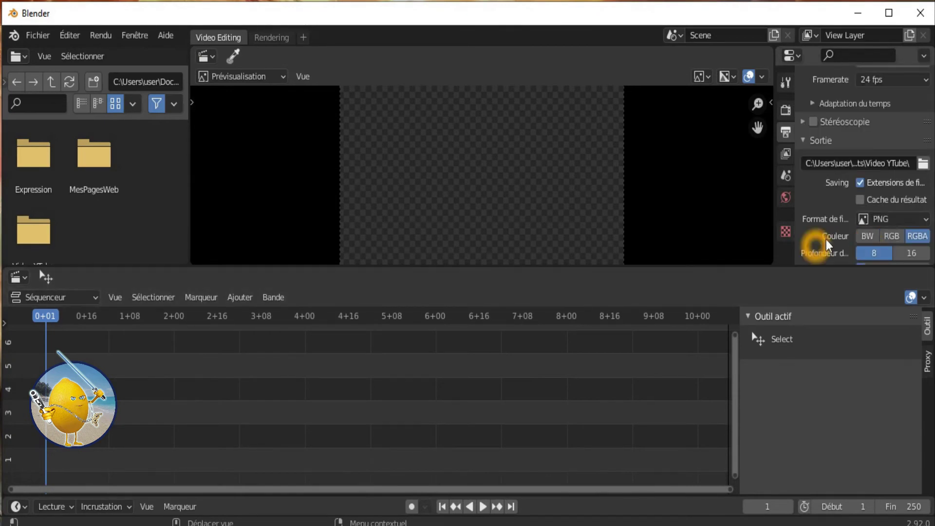
pyautogui.click(925, 220)
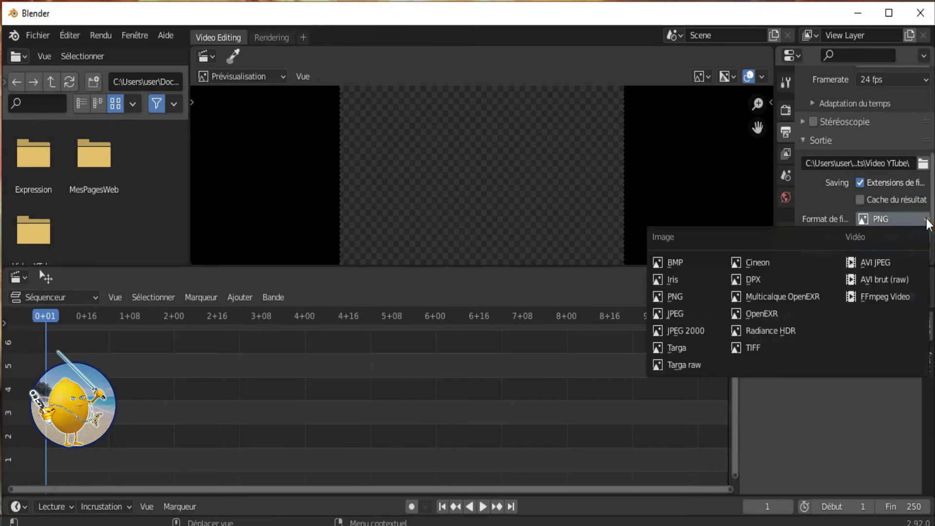
pyautogui.click(853, 300)
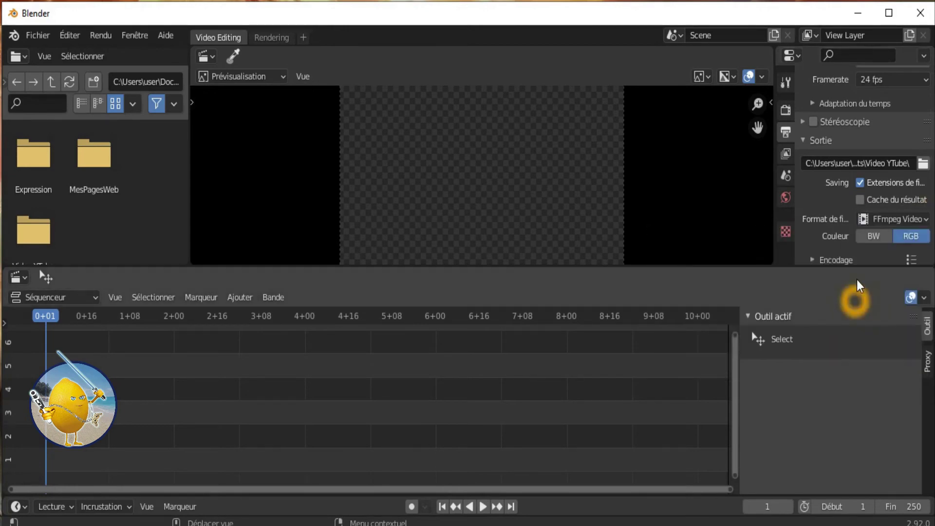
pyautogui.scroll(-2, 871, 258)
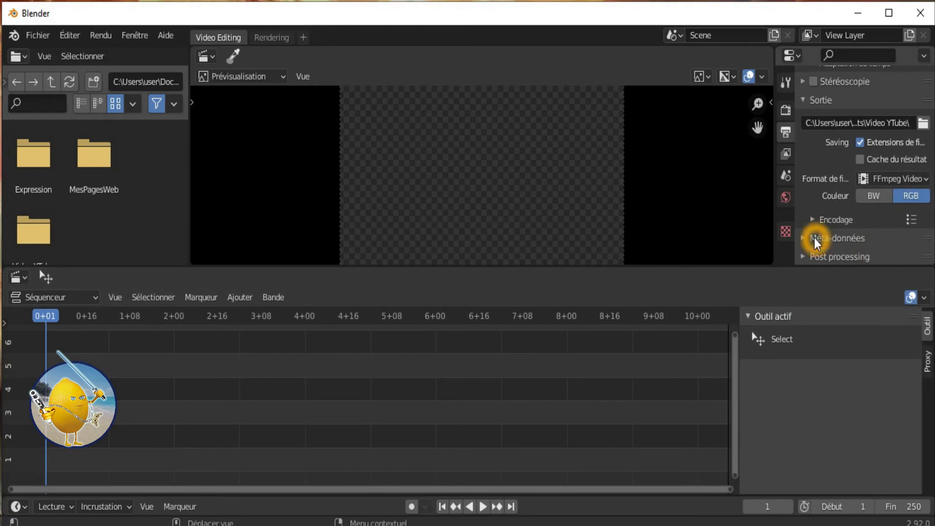
pyautogui.click(815, 220)
pyautogui.scroll(-3, 831, 234)
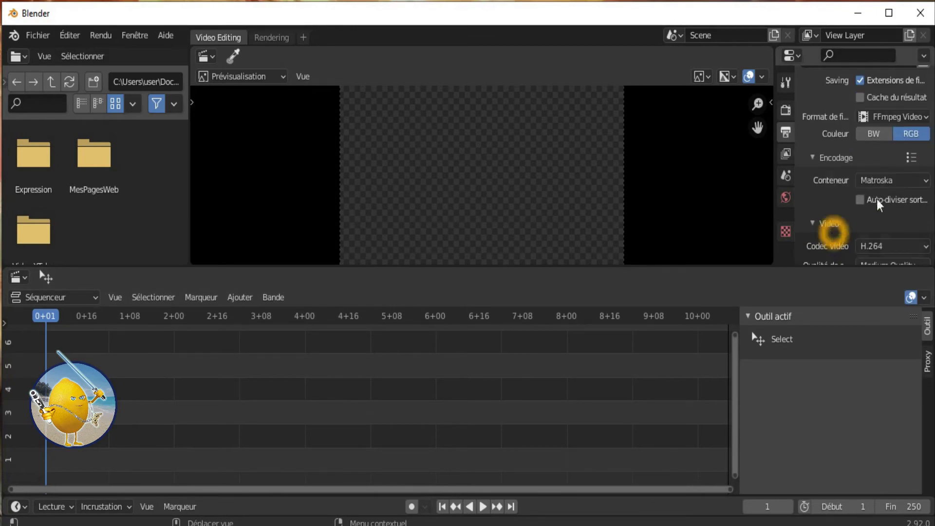
pyautogui.click(922, 183)
pyautogui.click(886, 233)
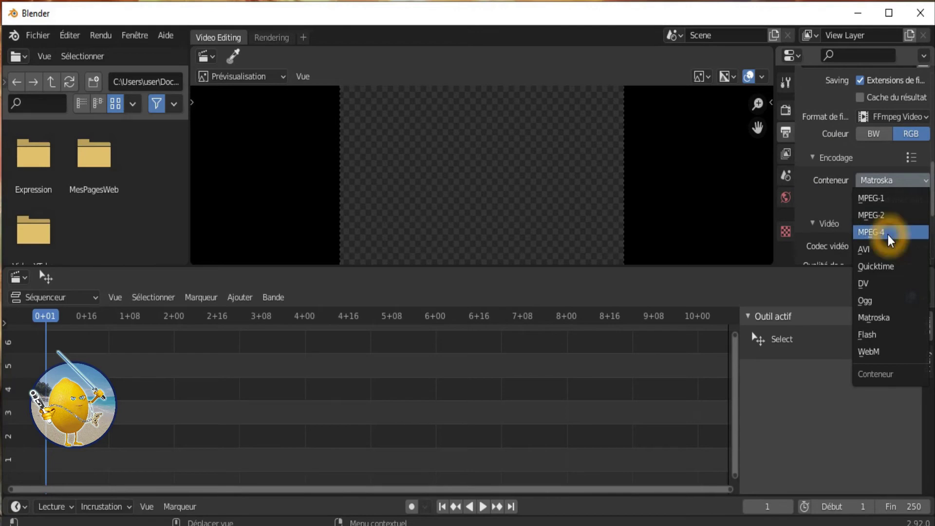
# Set the audio codec to MP3 for the rendered video.
pyautogui.scroll(-3, 885, 229)
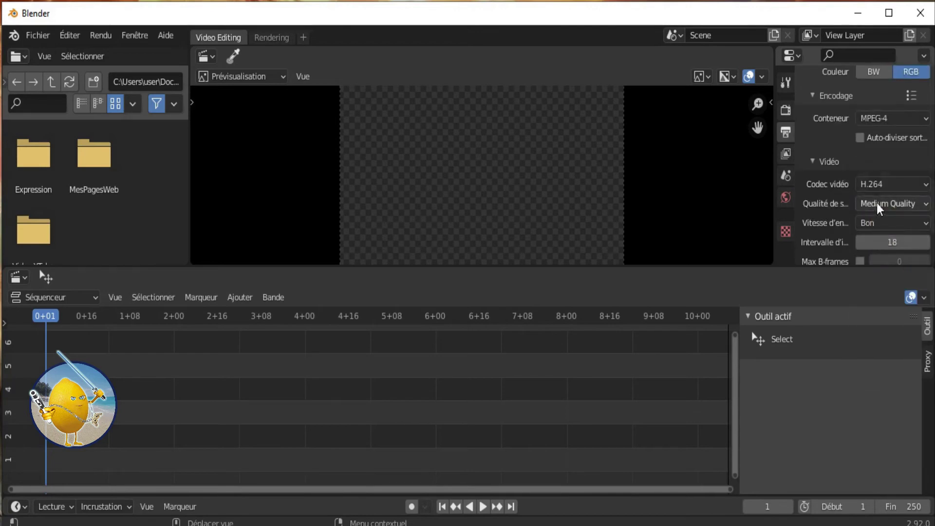
pyautogui.scroll(-3, 881, 219)
pyautogui.scroll(-2, 885, 229)
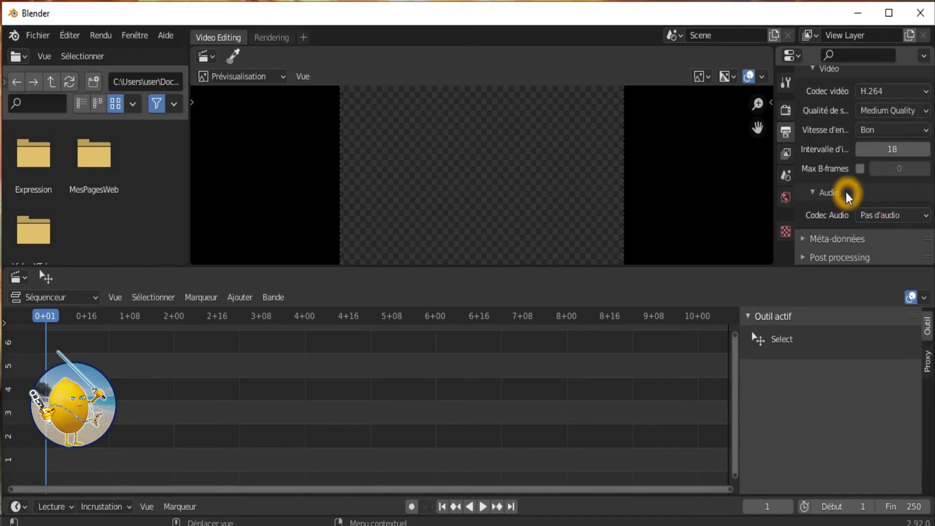
pyautogui.click(897, 221)
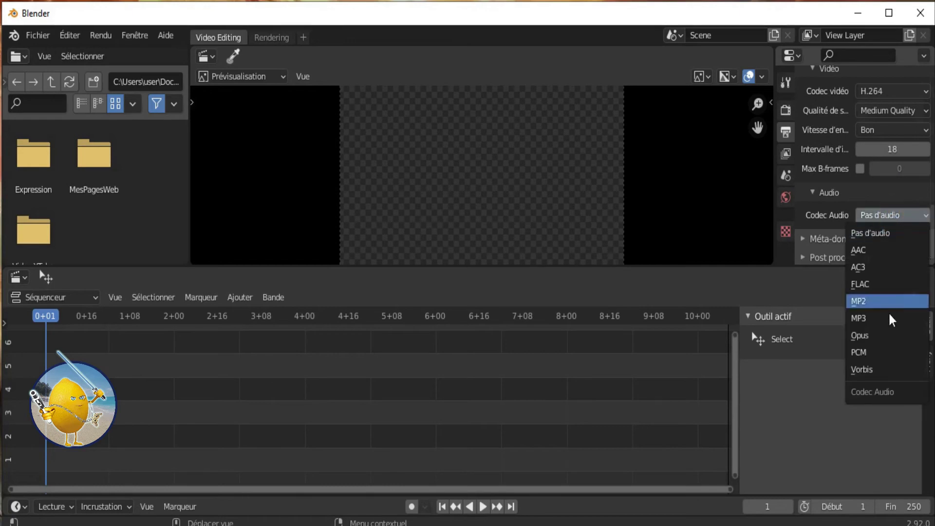
pyautogui.click(877, 319)
pyautogui.scroll(-2, 866, 260)
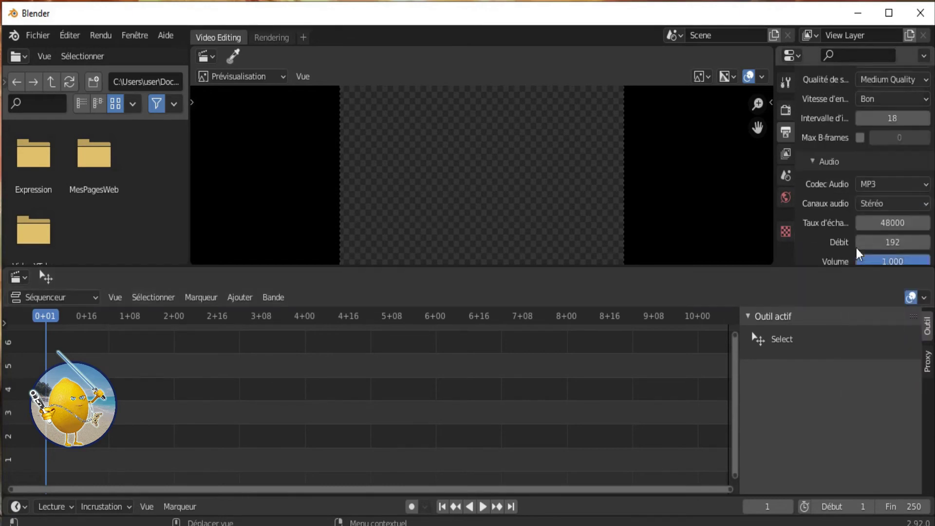
pyautogui.scroll(-2, 866, 260)
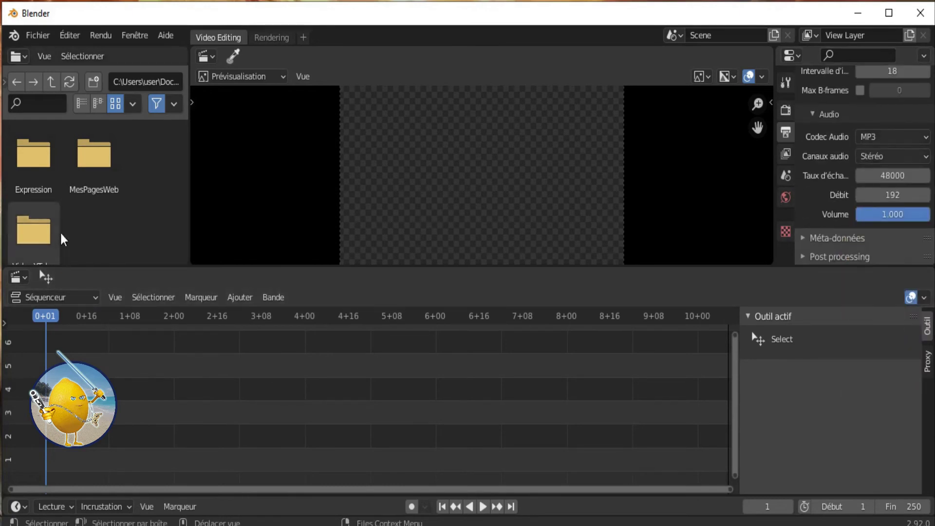
# Drag the 'Les let's play du jeudi' clip from the Video YTube folder onto the timeline.
pyautogui.scroll(-1, 92, 221)
pyautogui.doubleClick(22, 232)
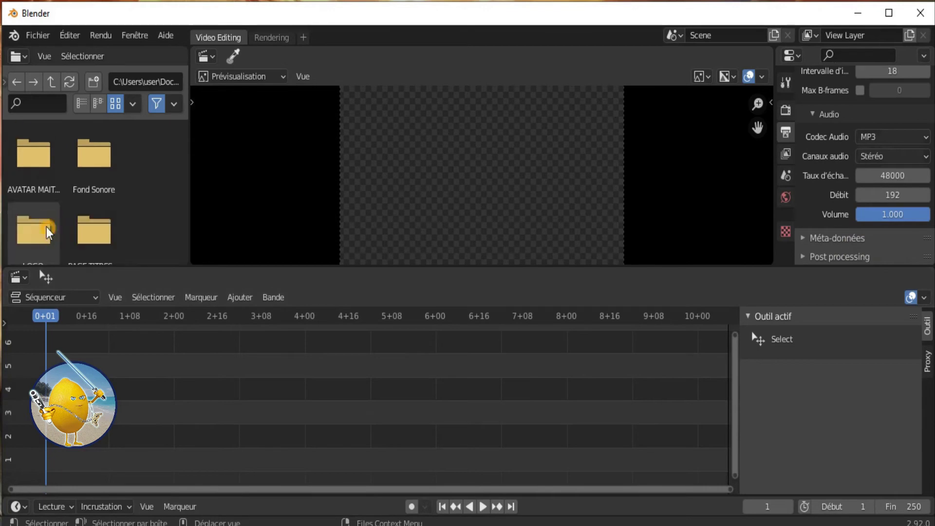
pyautogui.scroll(-3, 153, 204)
pyautogui.scroll(-2, 151, 201)
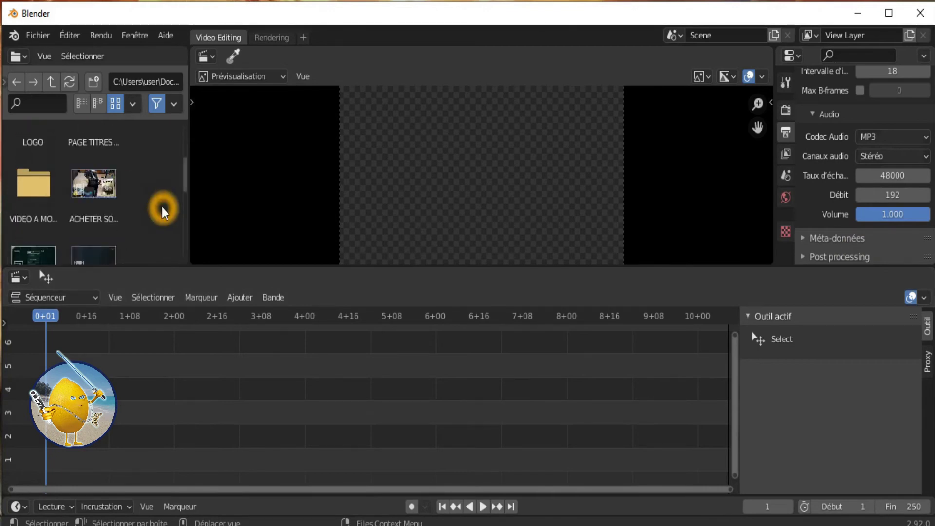
pyautogui.scroll(-1, 160, 209)
pyautogui.scroll(-1, 163, 212)
pyautogui.scroll(3, 163, 213)
pyautogui.scroll(3, 162, 210)
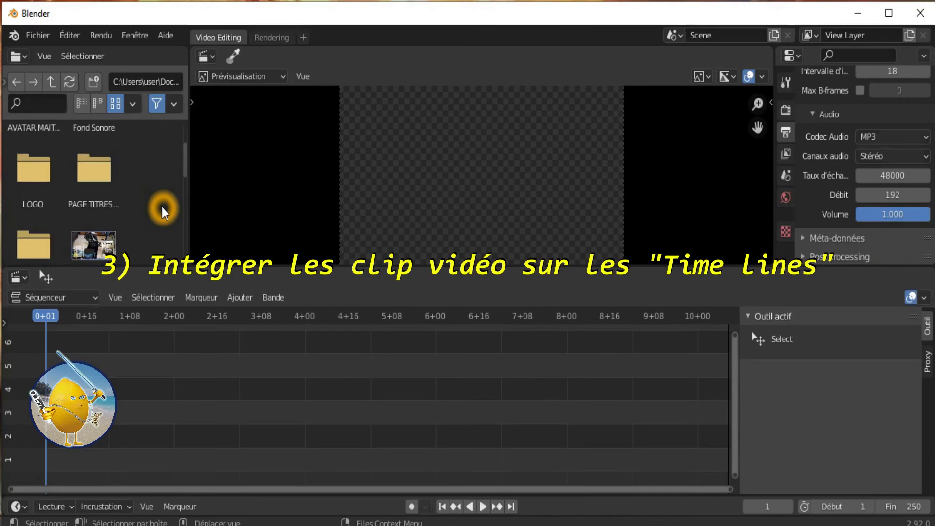
pyautogui.scroll(-2, 146, 224)
pyautogui.scroll(-3, 135, 218)
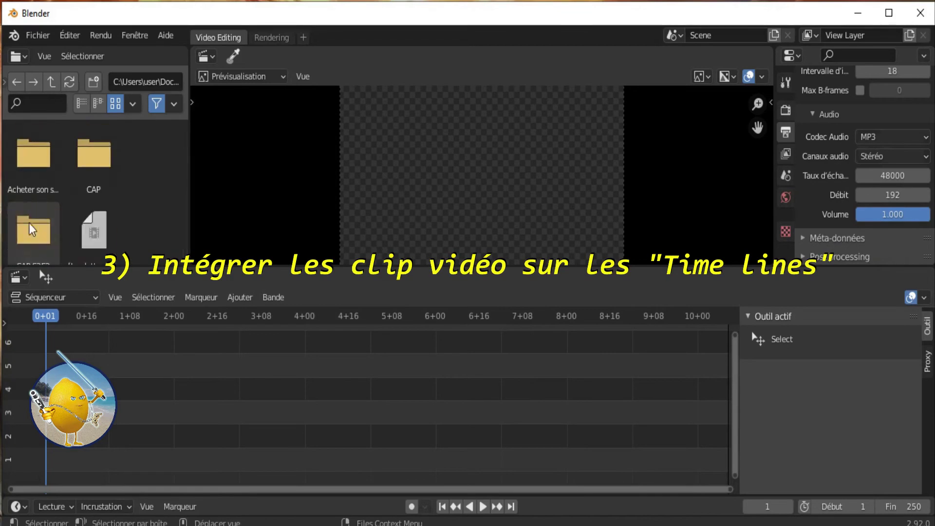
pyautogui.scroll(-1, 121, 224)
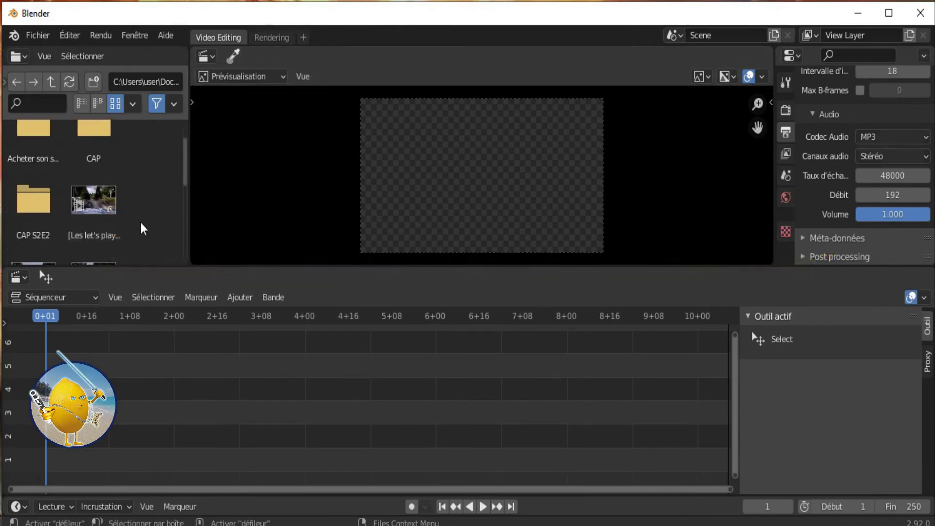
pyautogui.scroll(-2, 139, 229)
pyautogui.scroll(1, 127, 228)
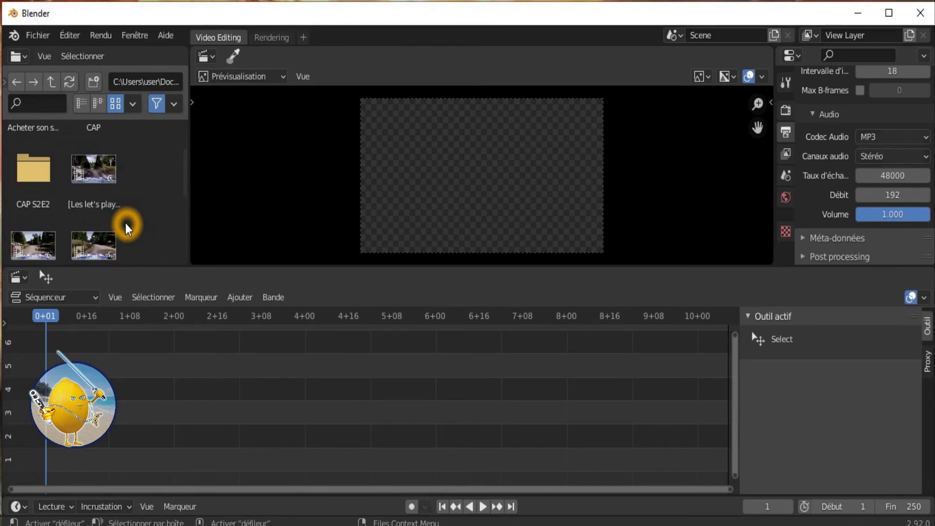
pyautogui.moveTo(93, 175); pyautogui.dragTo(85, 429)
pyautogui.moveTo(229, 393); pyautogui.dragTo(229, 394)
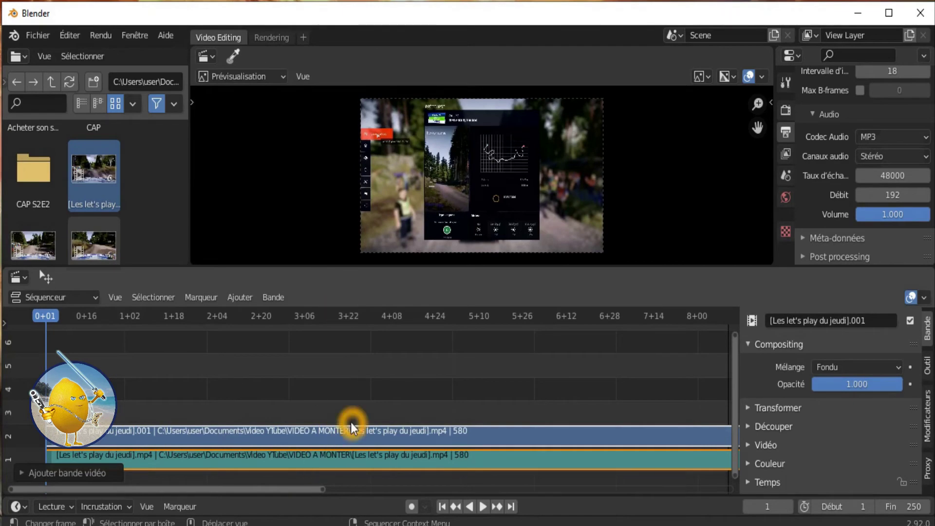
# Select the upper video strip and bring the Dimensions properties into view.
pyautogui.scroll(-2, 351, 422)
pyautogui.scroll(-3, 350, 422)
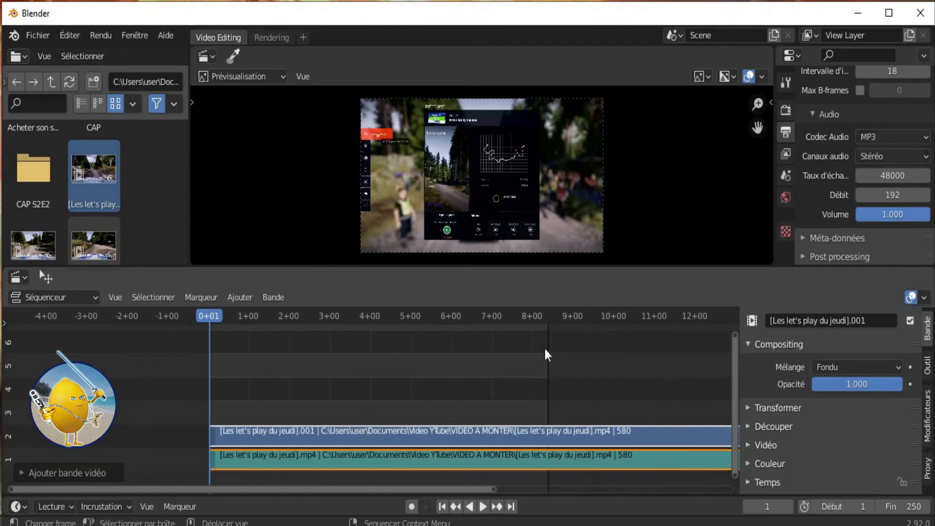
pyautogui.click(553, 411)
pyautogui.click(584, 432)
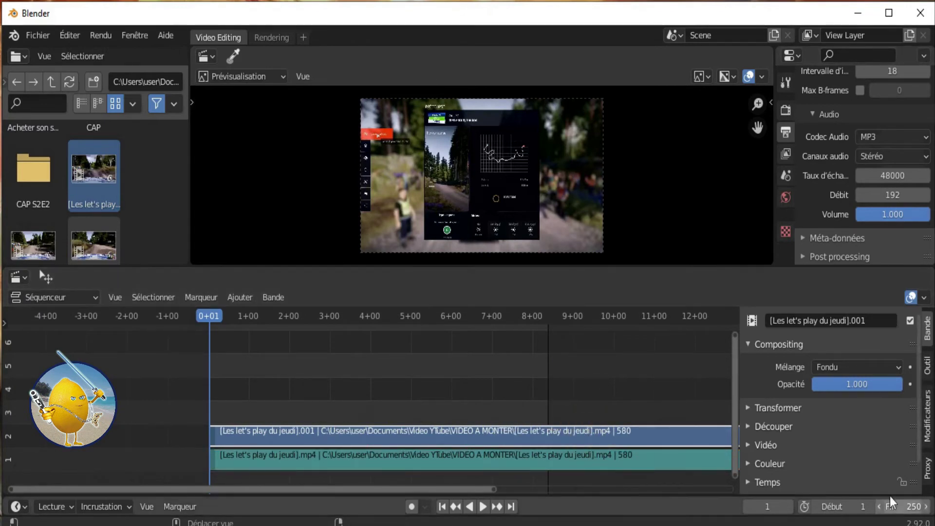
pyautogui.scroll(2, 886, 183)
pyautogui.scroll(4, 885, 184)
pyautogui.scroll(4, 889, 195)
pyautogui.scroll(3, 892, 205)
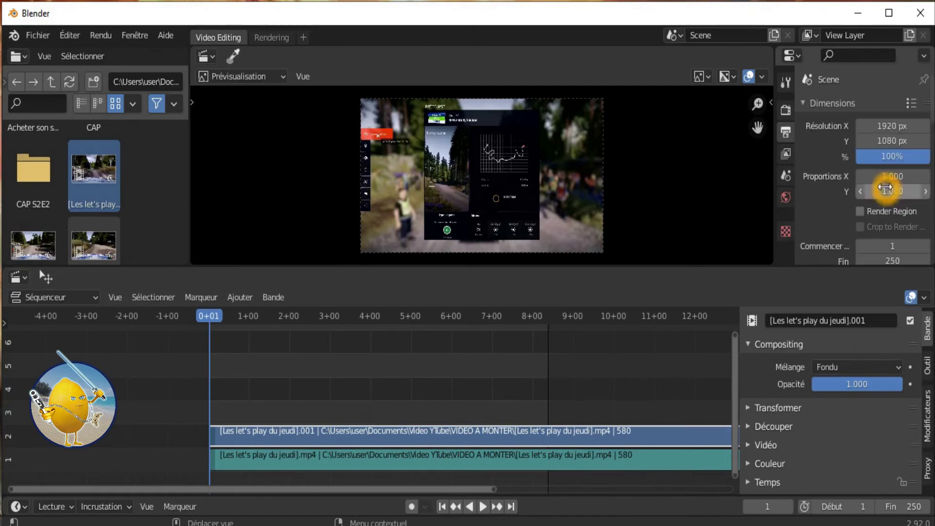
pyautogui.scroll(-2, 872, 217)
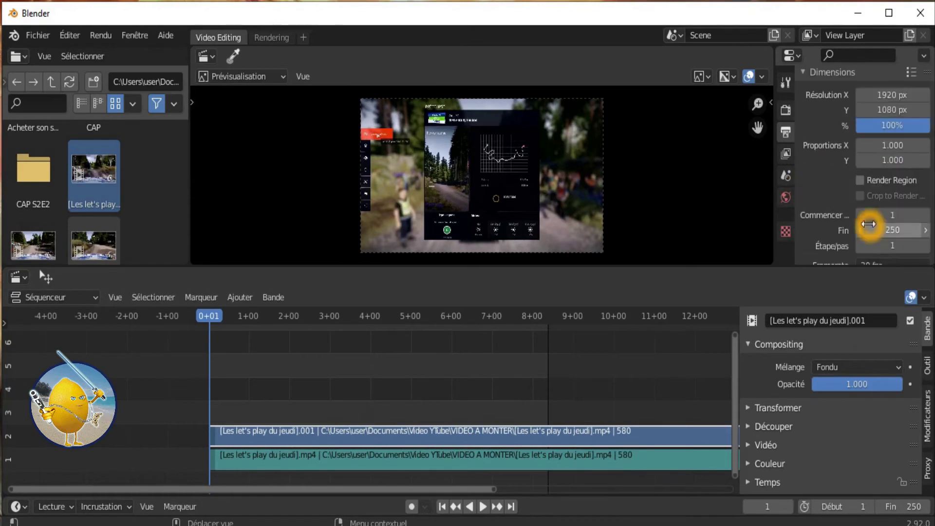
# Set the scene end frame to 580, then preview playback and pause at frame 129.
pyautogui.click(903, 228)
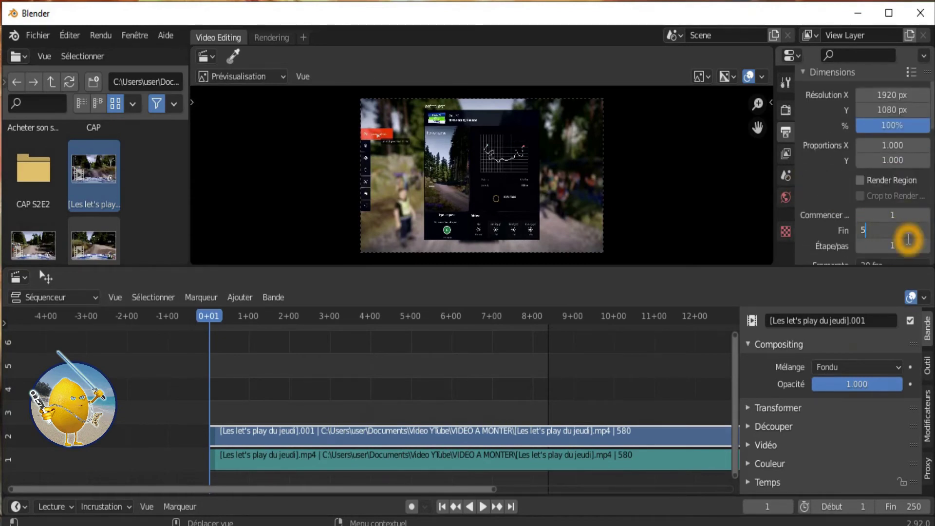
pyautogui.write('80')
pyautogui.press('Return')
pyautogui.scroll(-4, 555, 428)
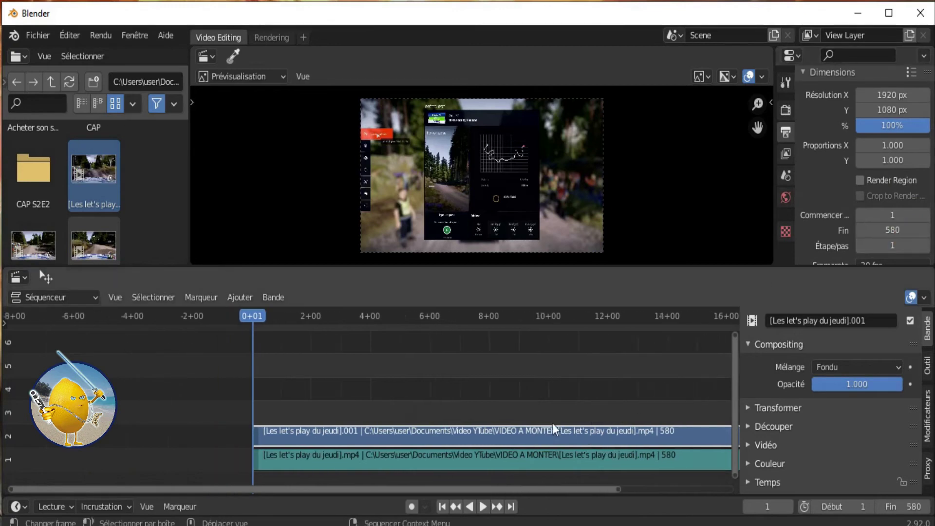
pyautogui.scroll(-2, 552, 423)
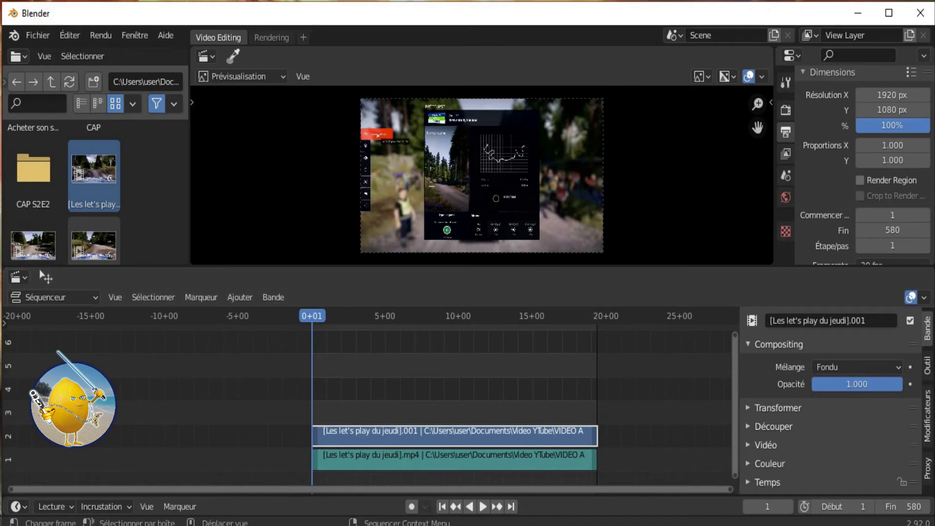
pyautogui.click(483, 506)
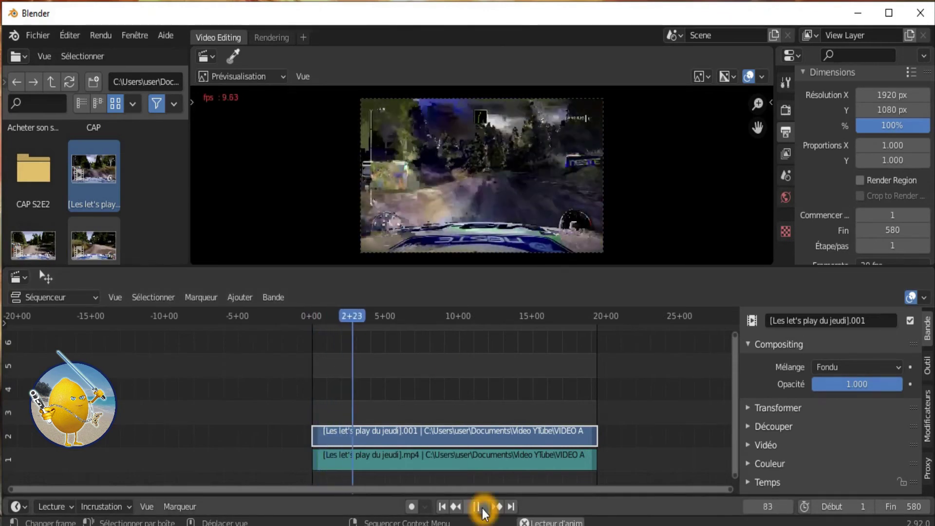
pyautogui.click(481, 507)
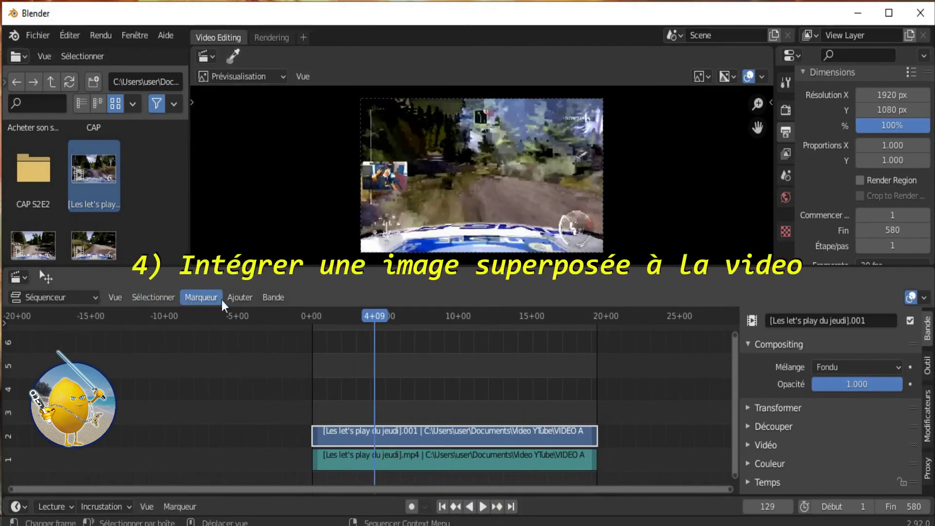
# Add Avatar Maitre Du Citron PNG.PNG from the AVATAR MAITRE DU CITRON folder as an image strip.
pyautogui.click(241, 298)
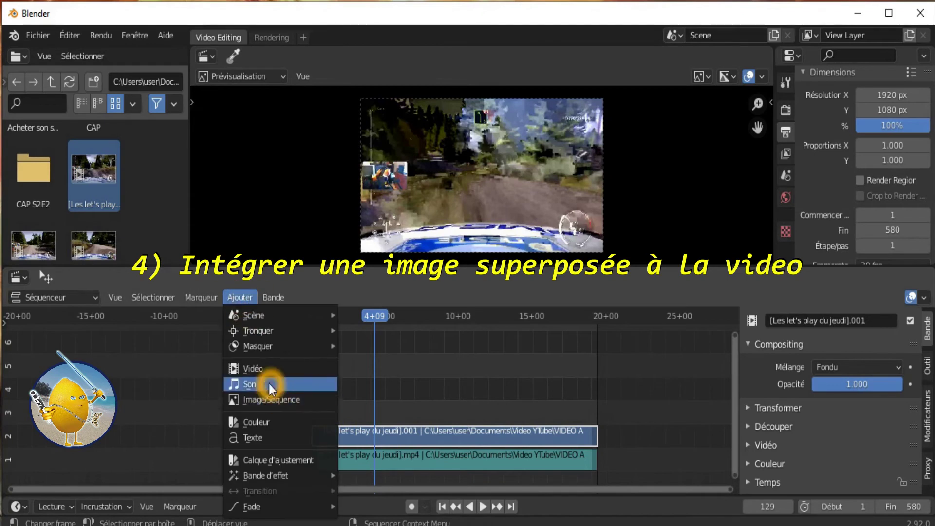
pyautogui.click(288, 398)
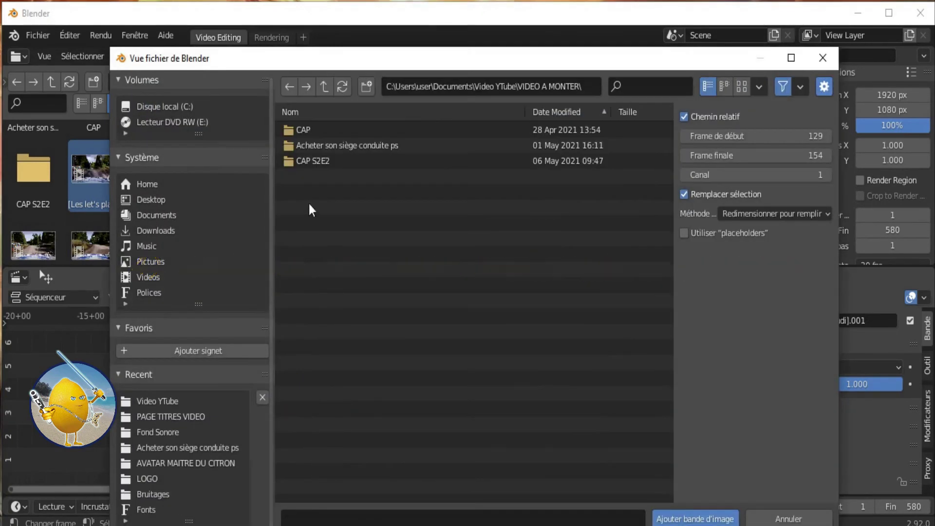
pyautogui.click(289, 327)
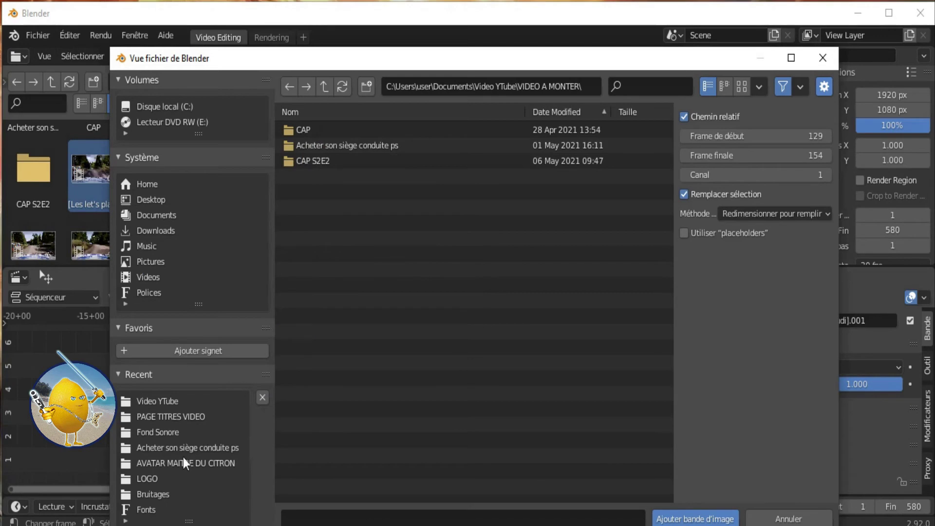
pyautogui.click(147, 464)
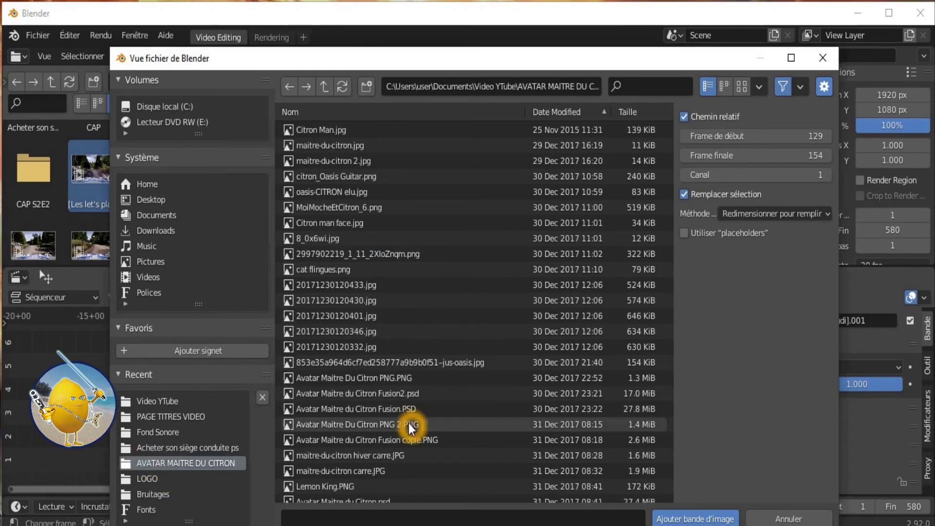
pyautogui.click(382, 378)
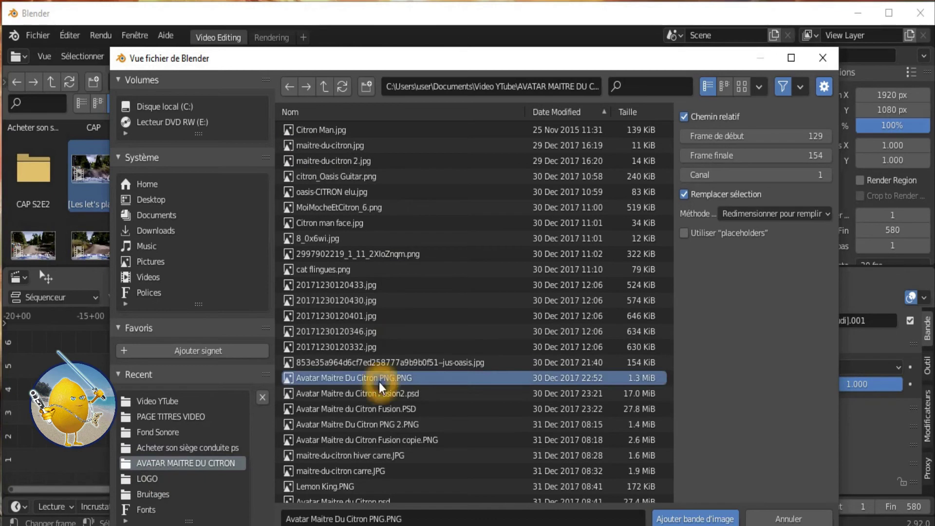
pyautogui.click(700, 519)
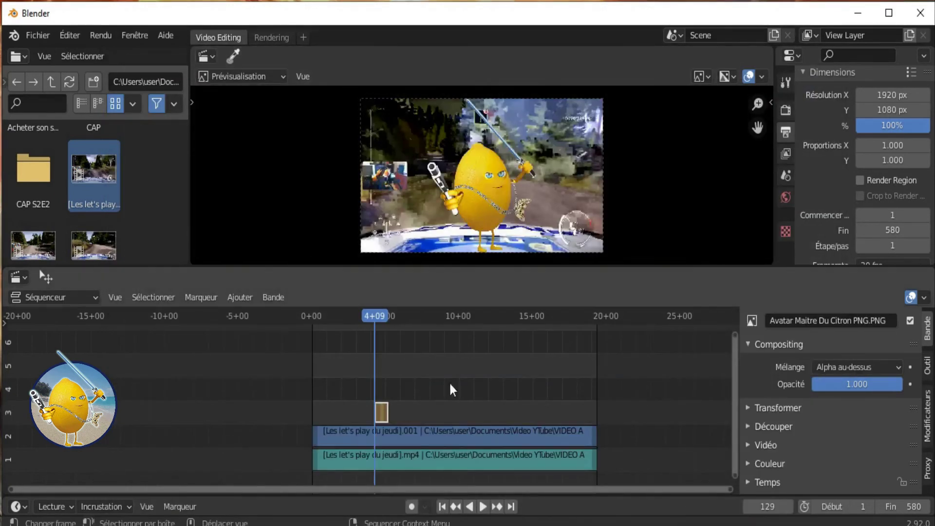
# Stretch the lemon image strip to frame 422 and slide it left to start with the gameplay.
pyautogui.click(381, 412)
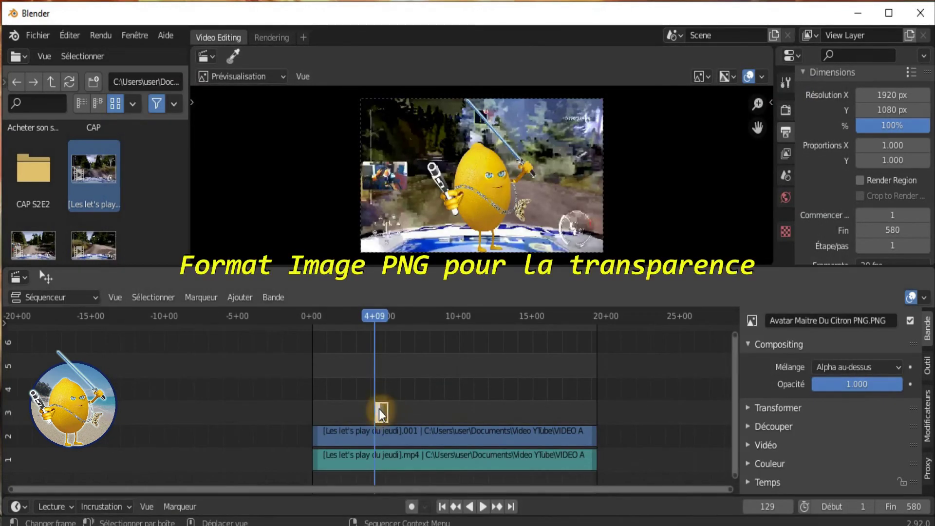
pyautogui.scroll(1, 380, 413)
pyautogui.scroll(1, 378, 413)
pyautogui.scroll(1, 379, 409)
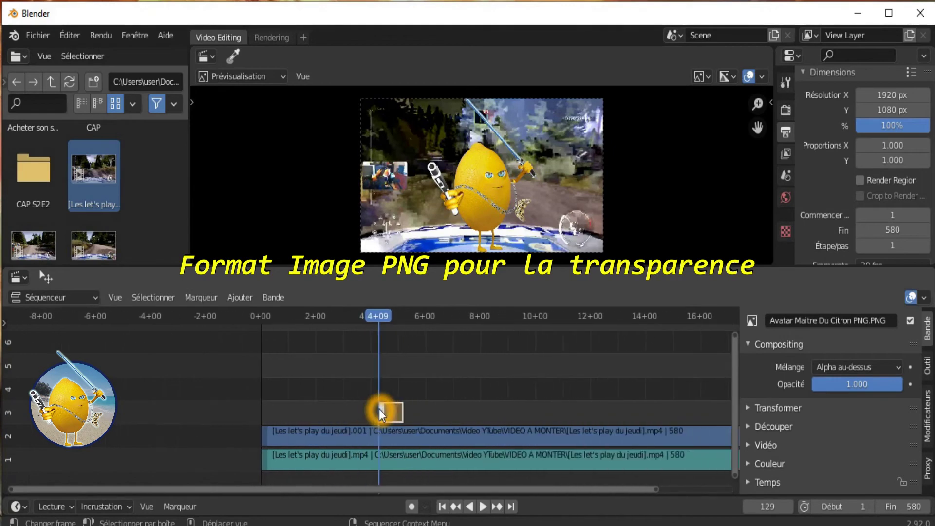
pyautogui.moveTo(399, 410); pyautogui.dragTo(646, 411)
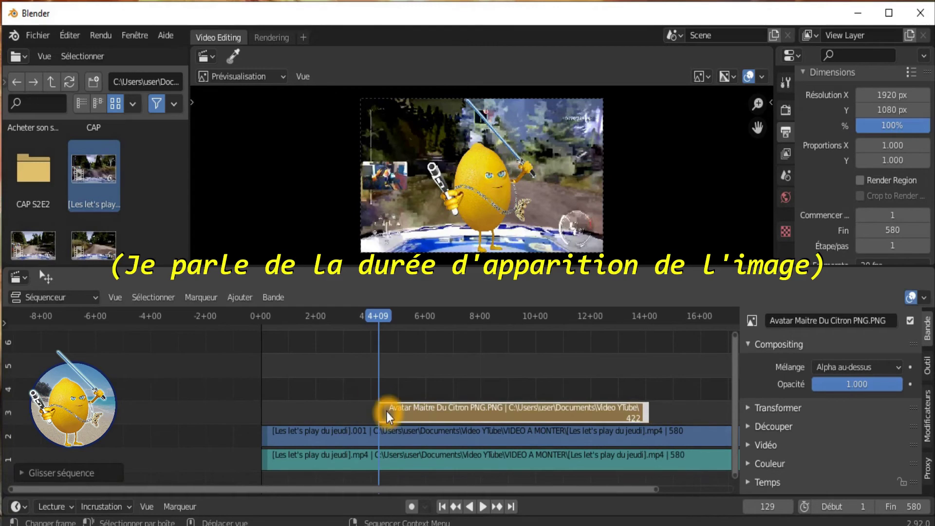
pyautogui.moveTo(381, 413)
pyautogui.mouseDown()
pyautogui.moveTo(253, 414)
pyautogui.moveTo(266, 415)
pyautogui.mouseUp()
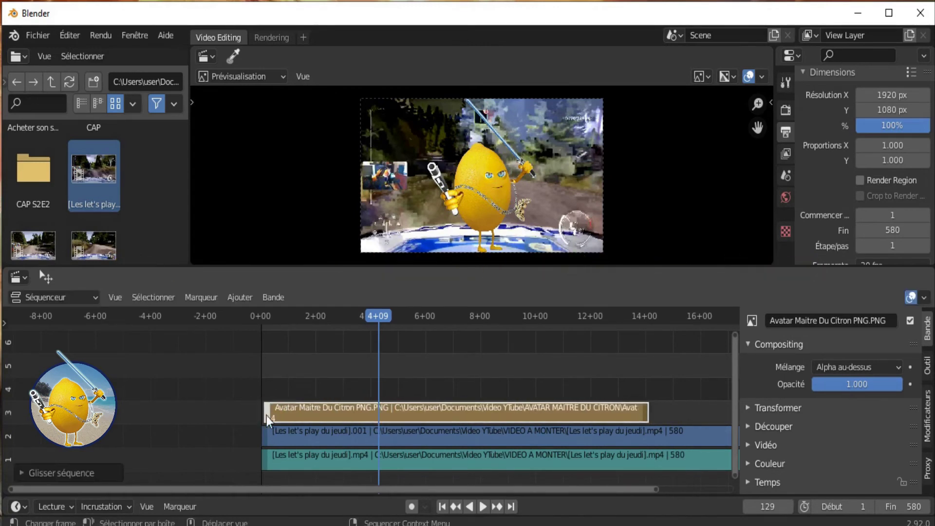
pyautogui.click(547, 393)
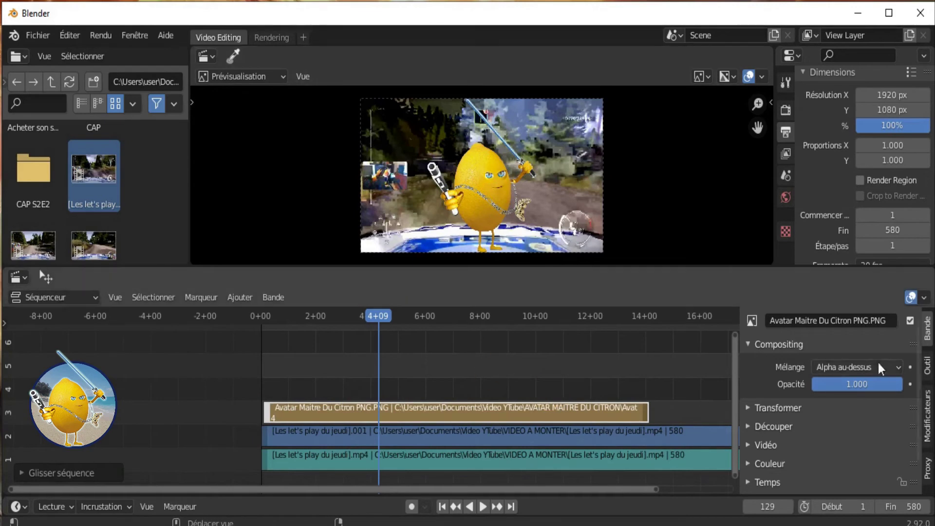
# Position the lemon overlay at -700 px horizontally and -230 px vertically.
pyautogui.click(787, 407)
pyautogui.scroll(-2, 799, 407)
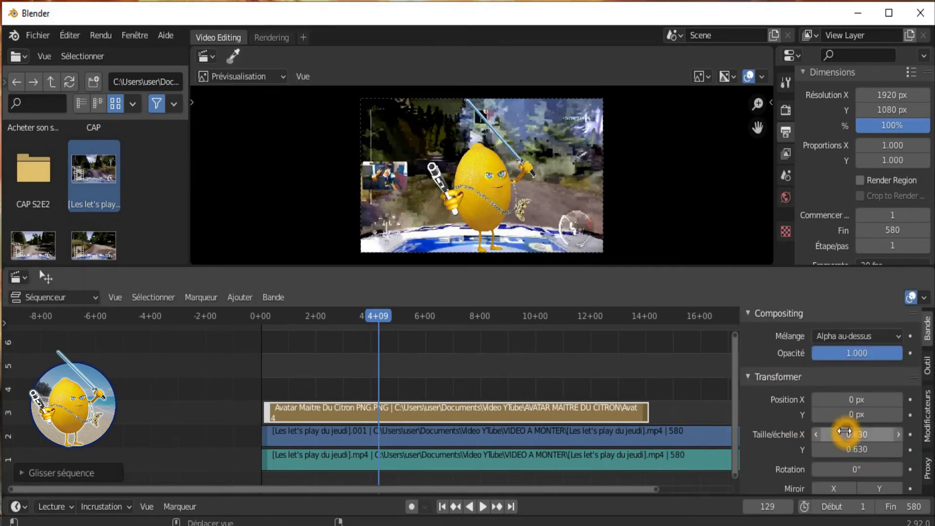
pyautogui.moveTo(836, 405); pyautogui.dragTo(838, 399)
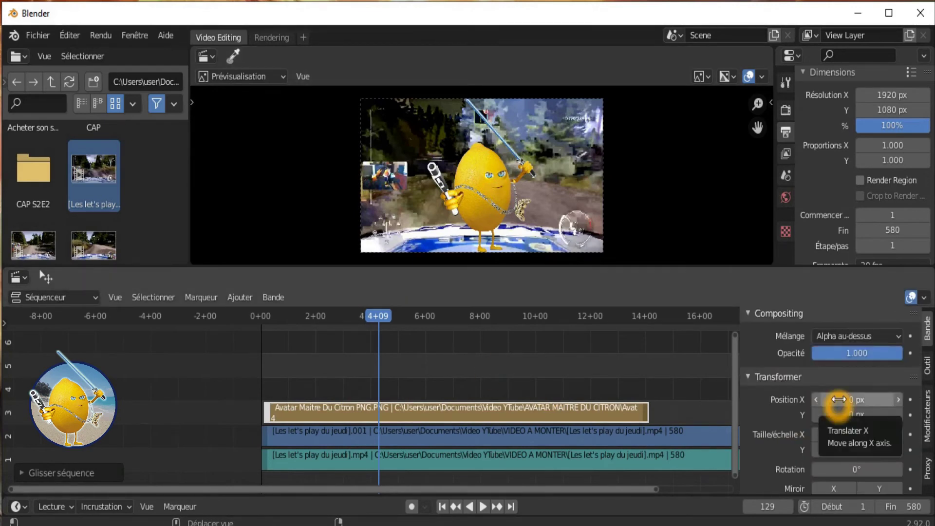
pyautogui.click(838, 400)
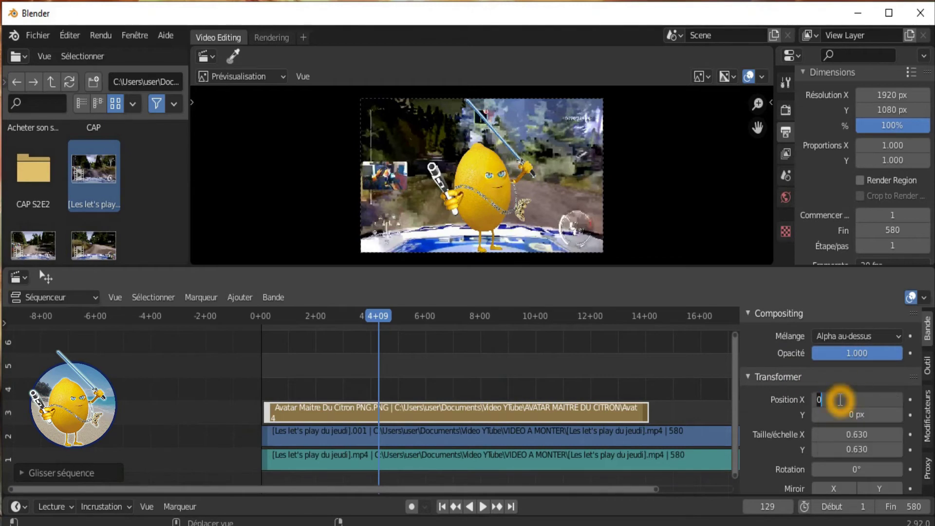
pyautogui.press('BackSpace')
pyautogui.write('00')
pyautogui.press('Return')
pyautogui.click(859, 418)
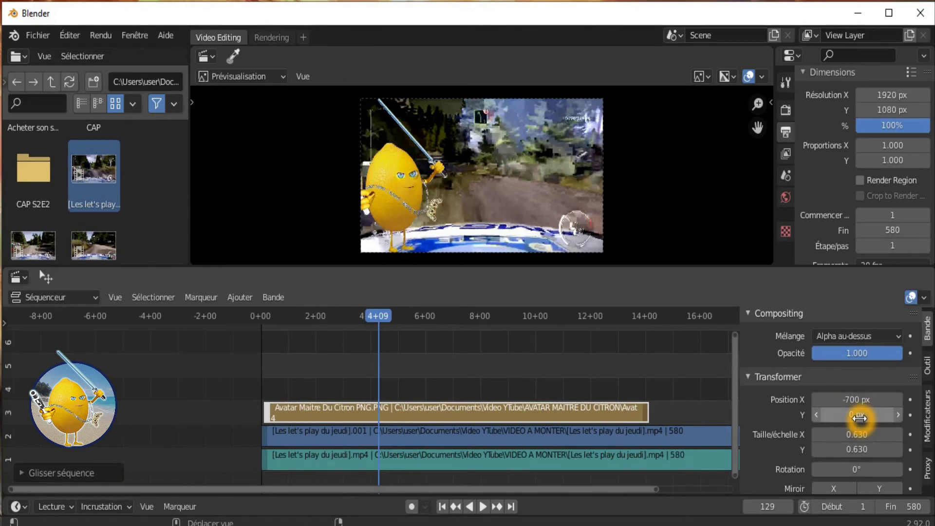
pyautogui.click(860, 409)
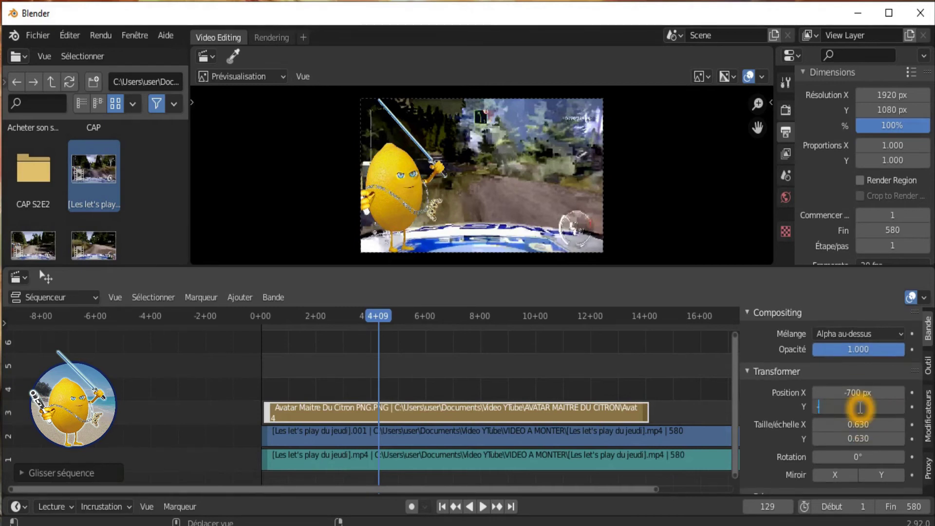
pyautogui.write('-230')
pyautogui.press('Return')
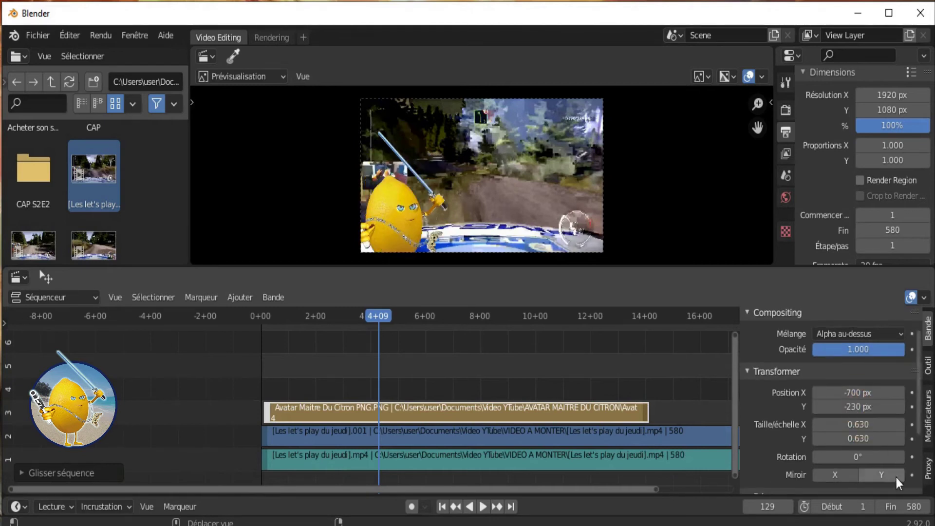
# Scale the lemon overlay to 0.200 on X and Y, then play back to check it.
pyautogui.click(894, 426)
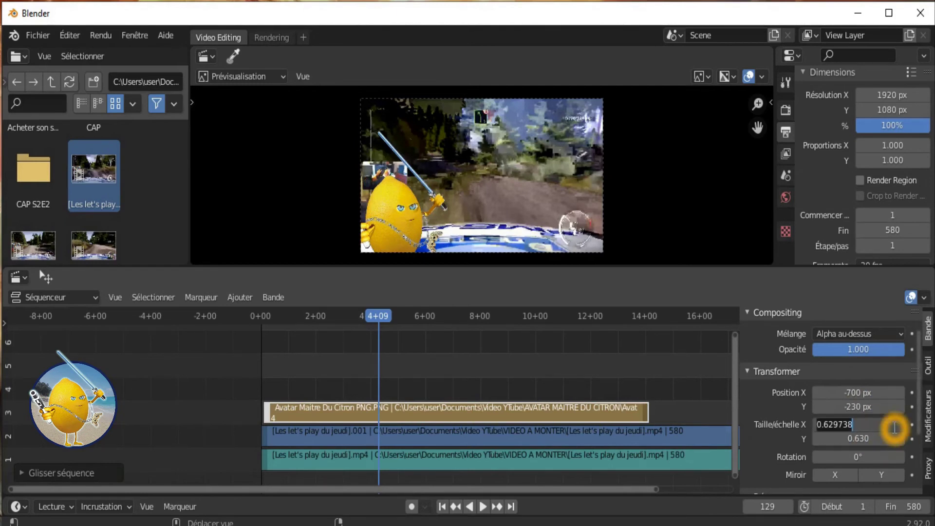
pyautogui.write('0.200')
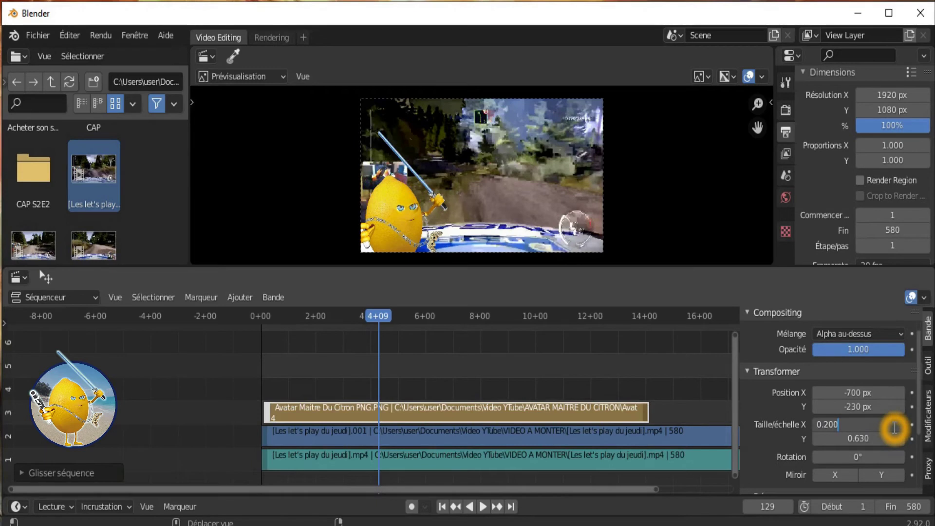
pyautogui.press('Return')
pyautogui.doubleClick(883, 440)
pyautogui.write('0.2')
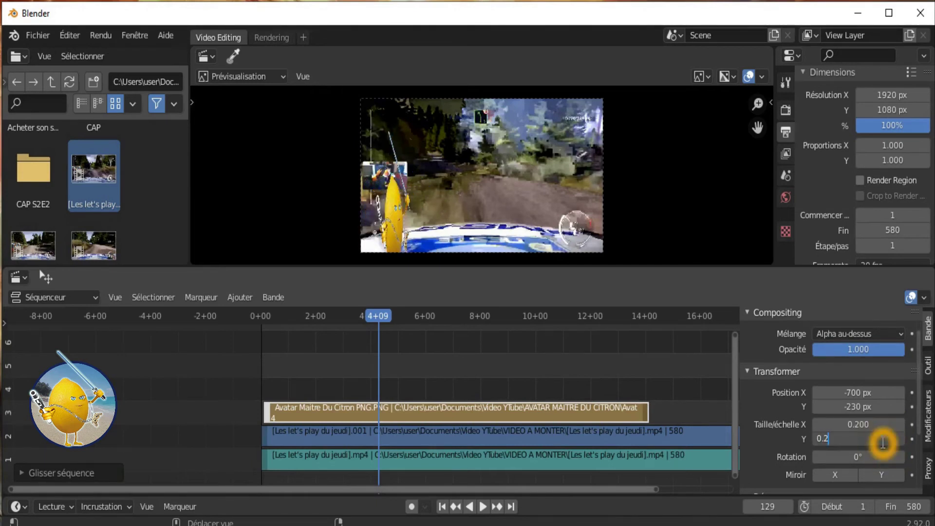
pyautogui.press('Return')
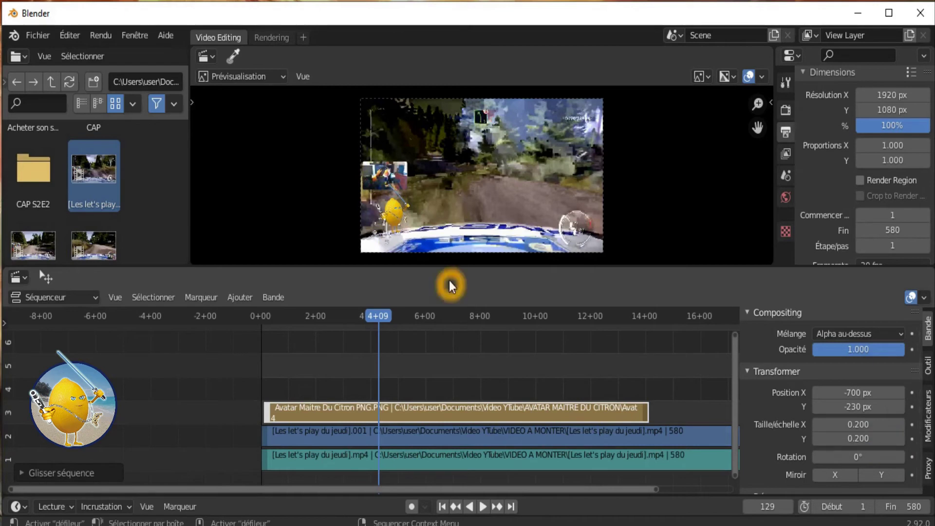
pyautogui.click(483, 508)
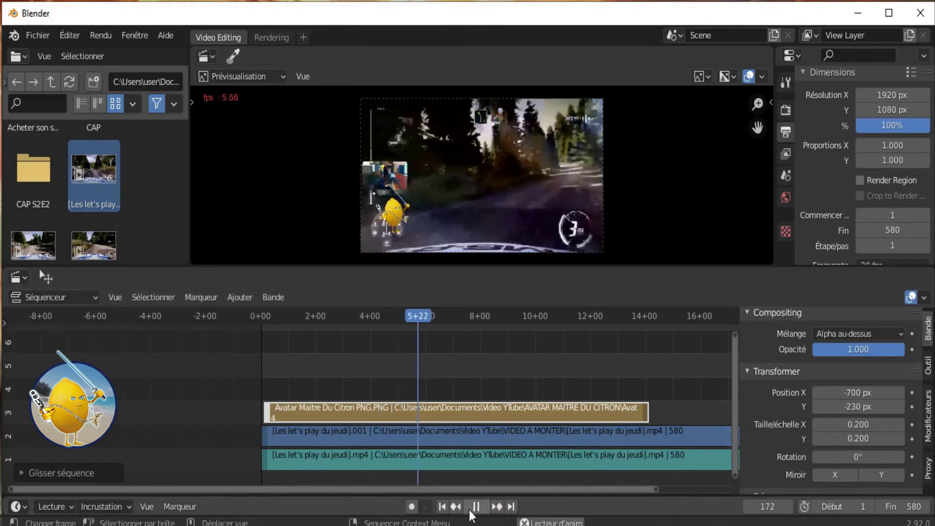
pyautogui.click(473, 507)
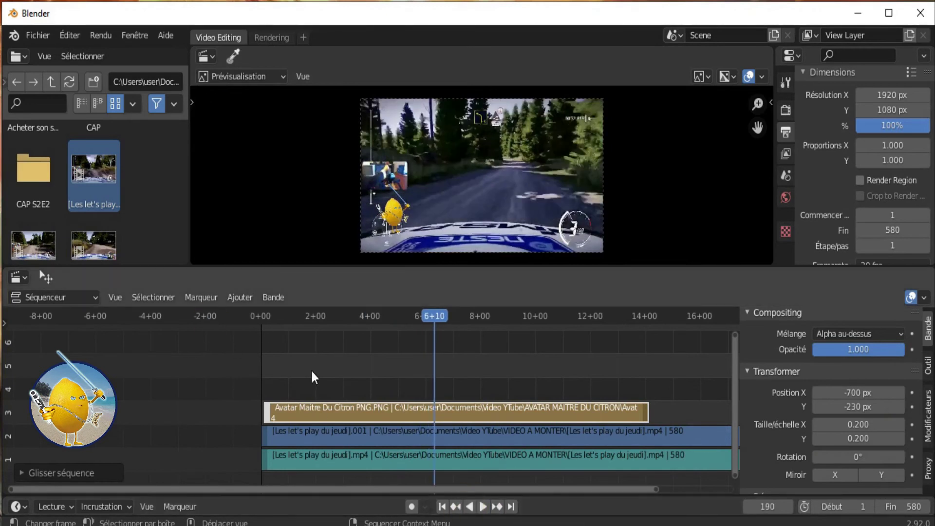
pyautogui.click(276, 391)
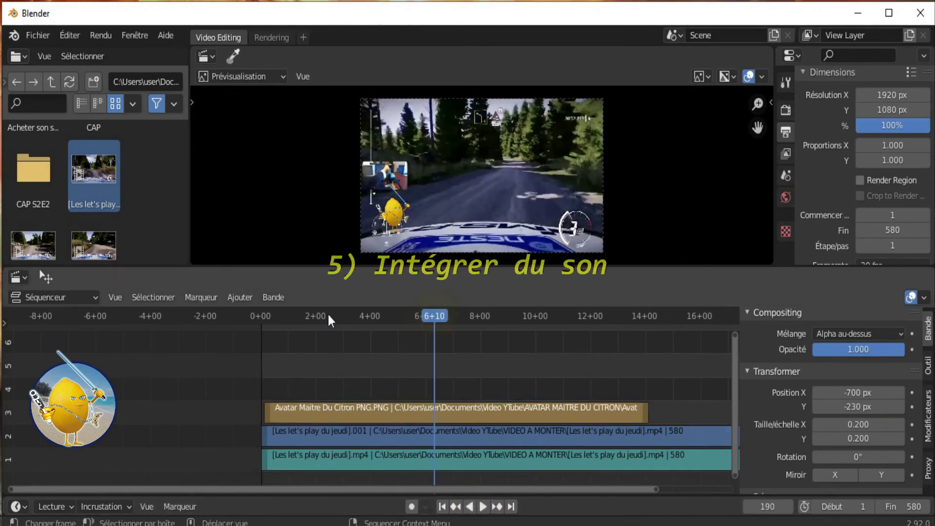
# Return the playhead to the start and add MydNyte - Noir Et Blanc Vie.mp3 from Fond Sonore as a sound strip.
pyautogui.click(265, 314)
pyautogui.press('space')
pyautogui.press('space')
pyautogui.click(324, 431)
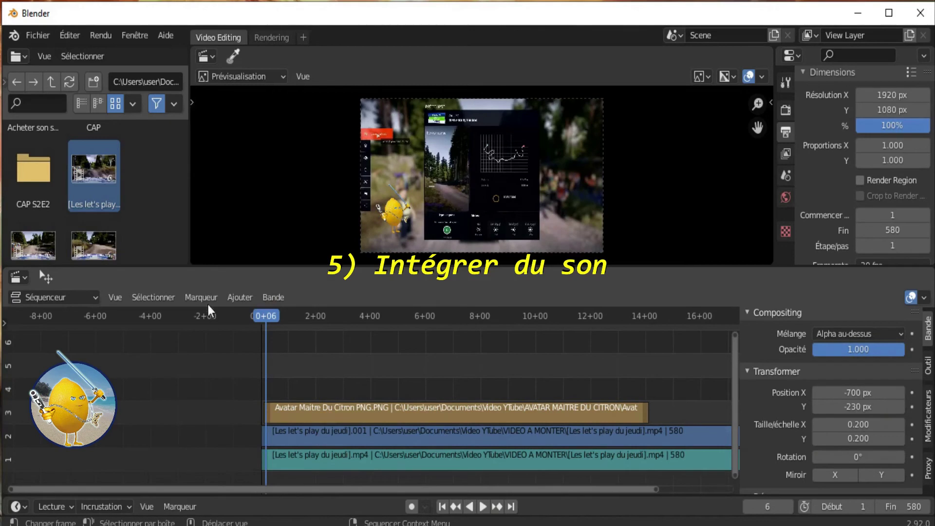
pyautogui.click(248, 296)
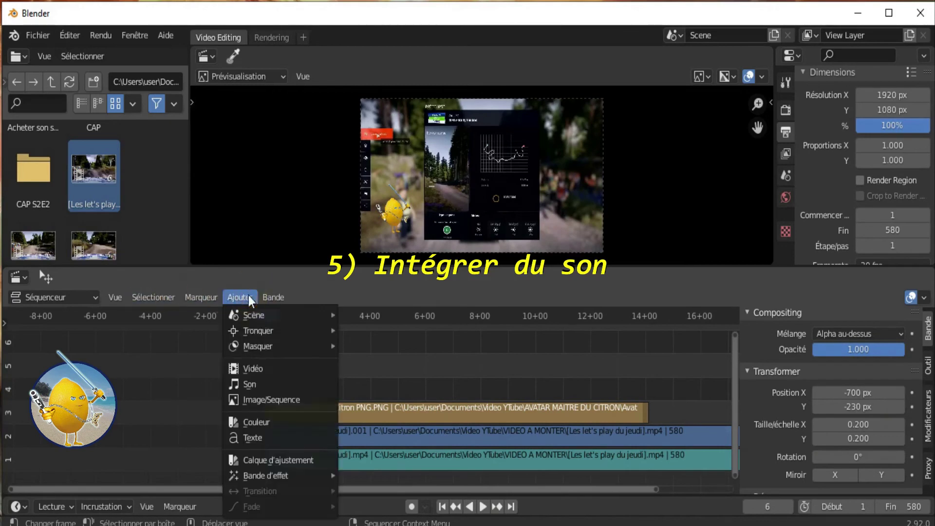
pyautogui.click(251, 385)
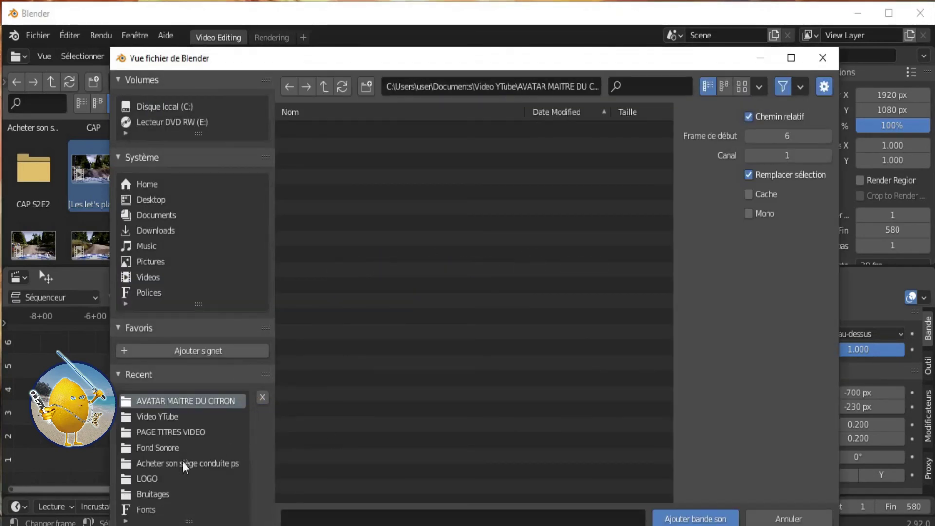
pyautogui.click(174, 448)
pyautogui.click(368, 168)
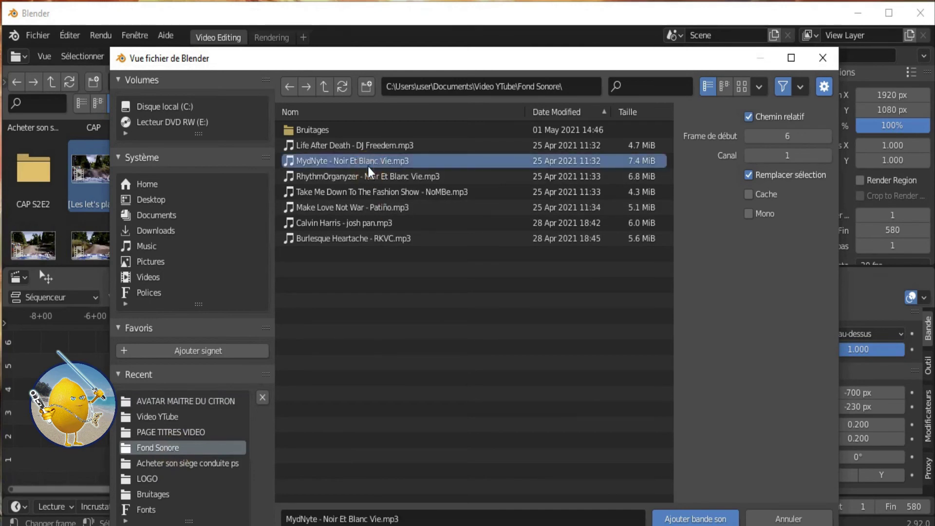
pyautogui.click(710, 520)
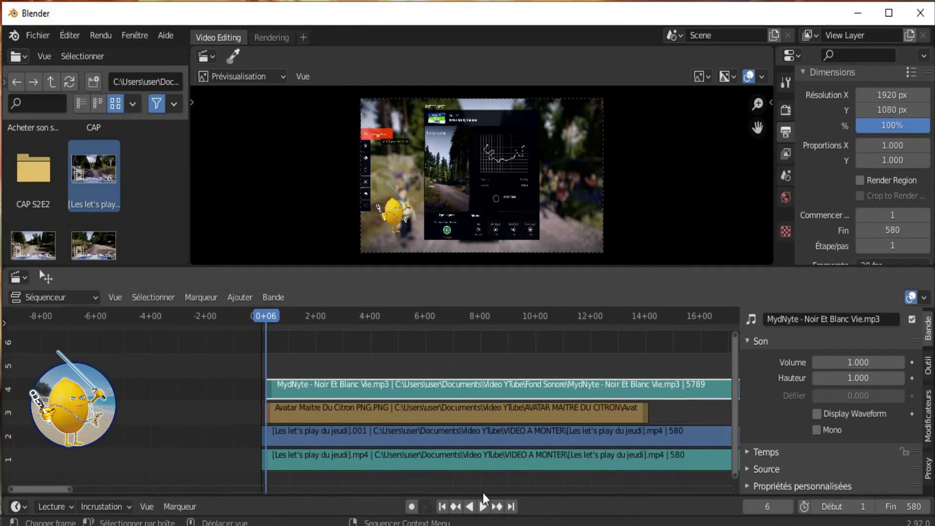
# Cut the MydNyte music strip at 20+00 with the Blade tool.
pyautogui.scroll(-2, 661, 464)
pyautogui.scroll(-2, 661, 463)
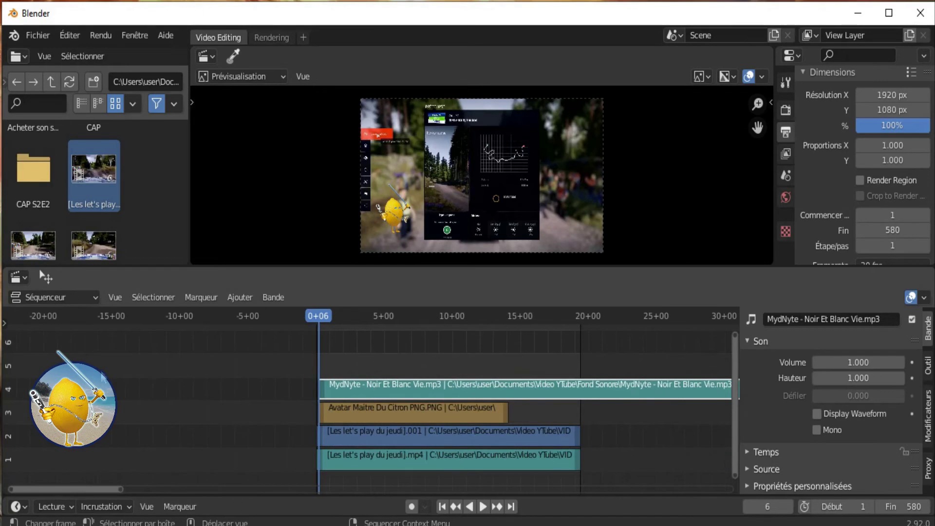
pyautogui.click(52, 283)
pyautogui.click(7, 323)
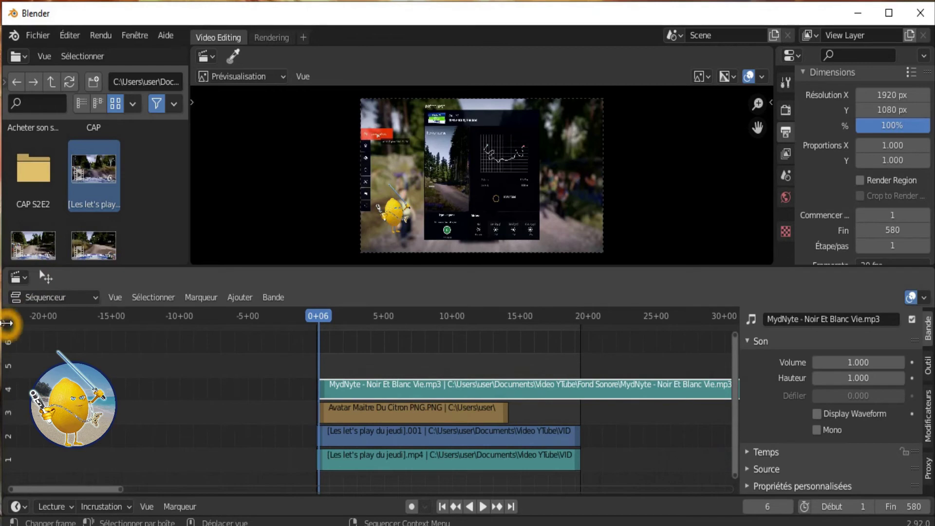
pyautogui.click(23, 354)
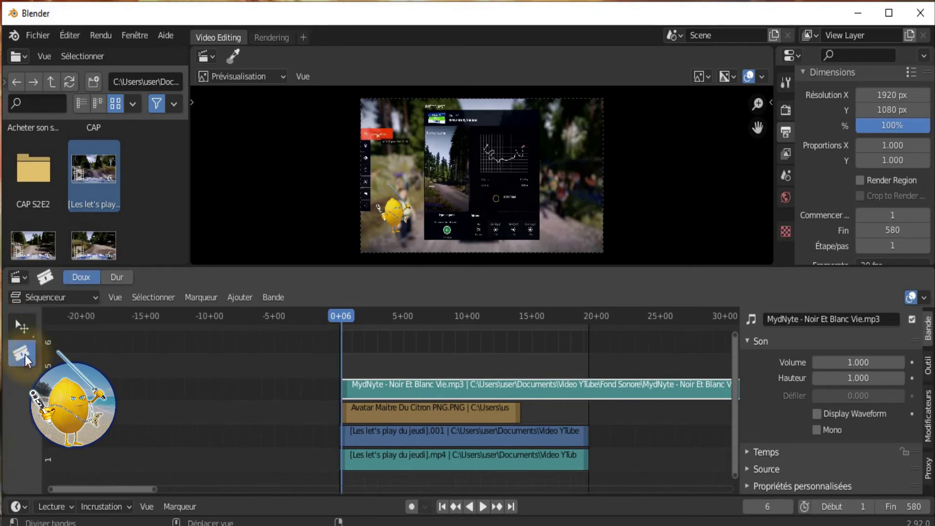
pyautogui.click(589, 385)
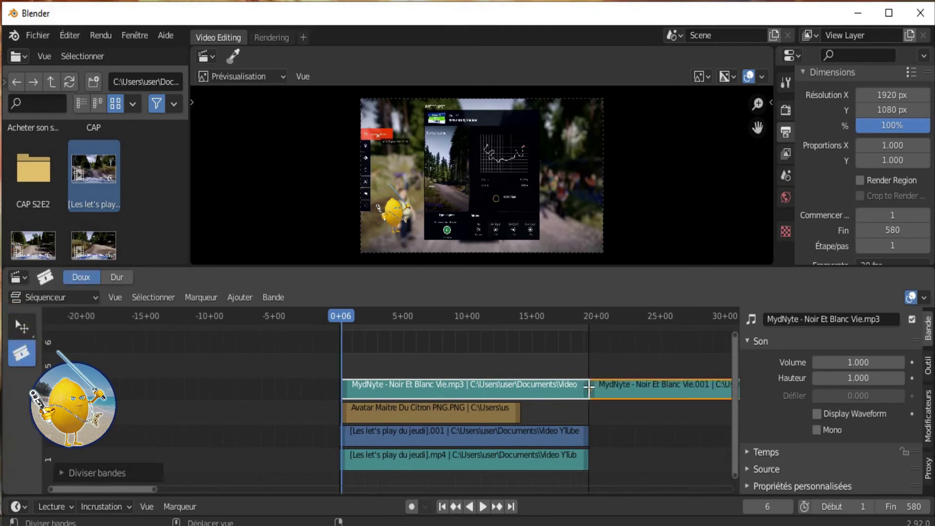
# Delete the music piece after 20 seconds, keeping the remaining strip selected.
pyautogui.click(20, 327)
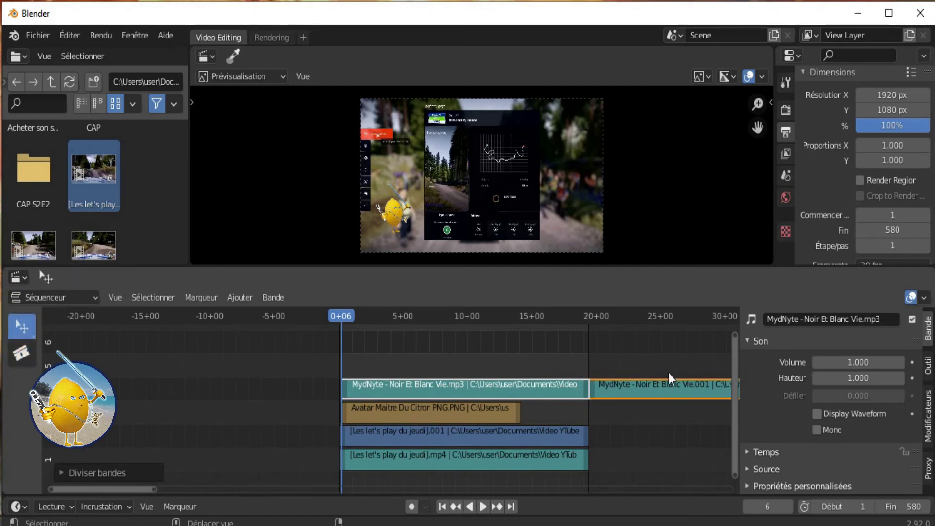
pyautogui.click(658, 391)
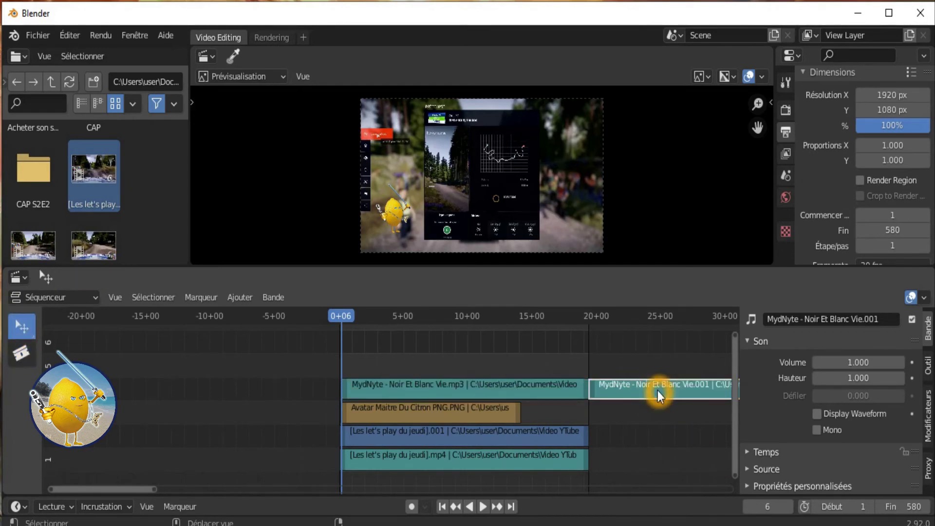
pyautogui.press('Delete')
pyautogui.click(487, 389)
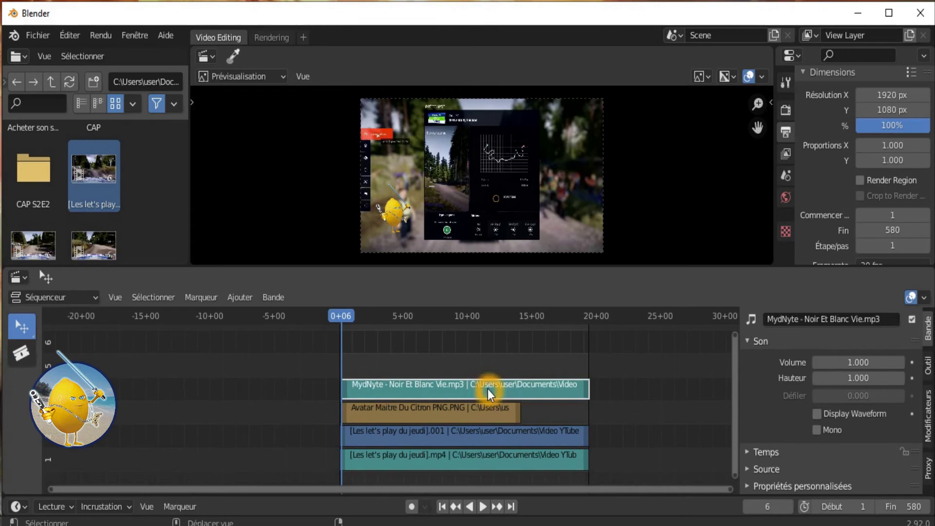
pyautogui.click(188, 302)
# Apply Fade Out to the end of the MydNyte - Noir Et Blanc Vie.mp3 strip.
pyautogui.click(222, 302)
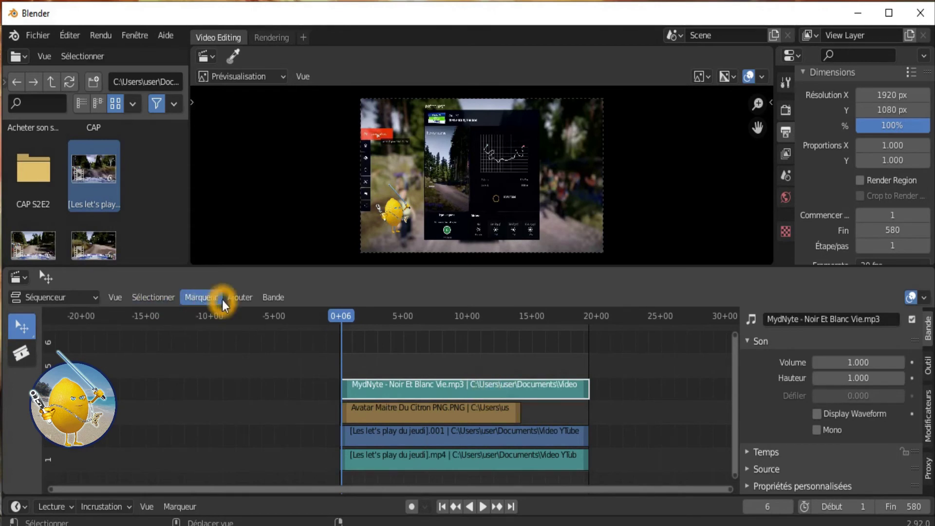
pyautogui.rightClick(382, 384)
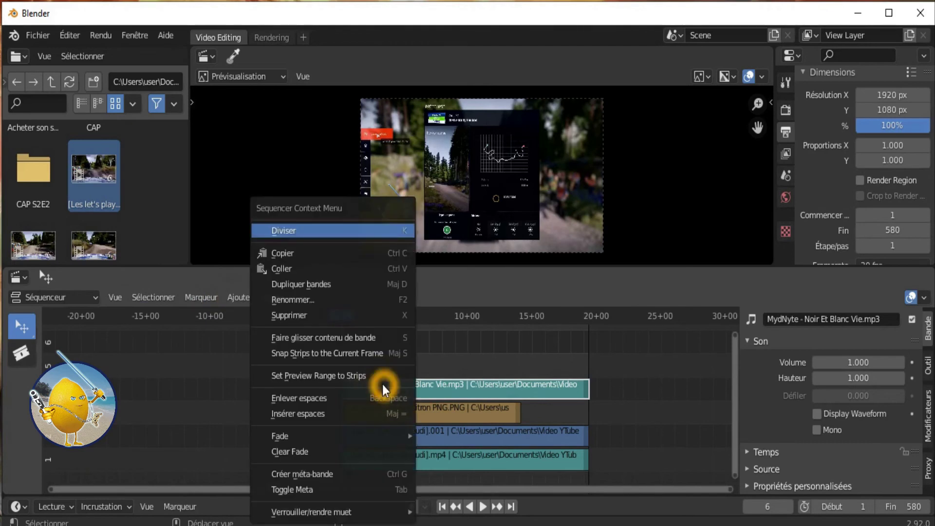
pyautogui.moveTo(279, 435)
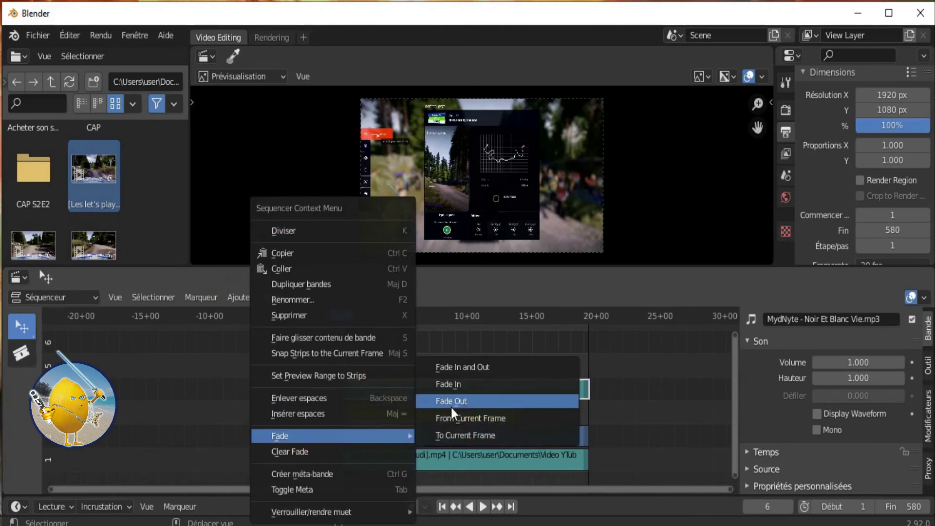
pyautogui.click(451, 408)
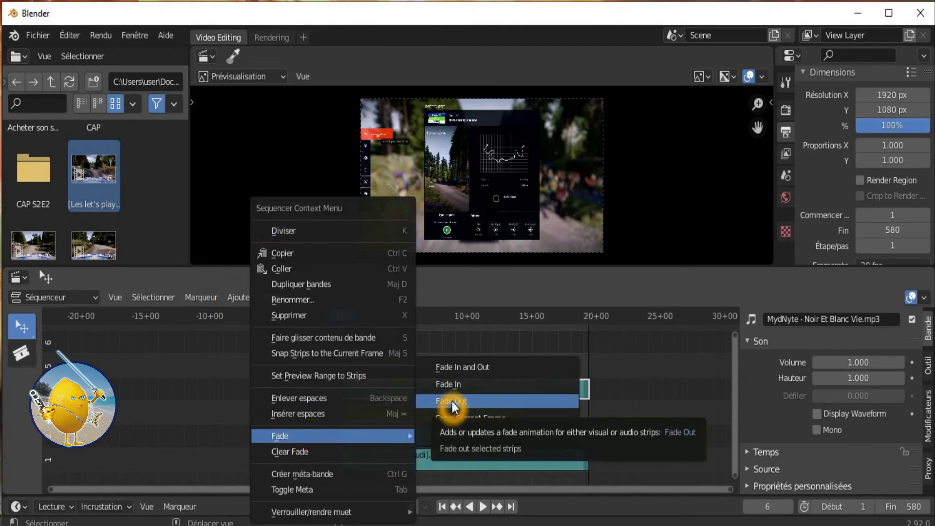
pyautogui.click(454, 398)
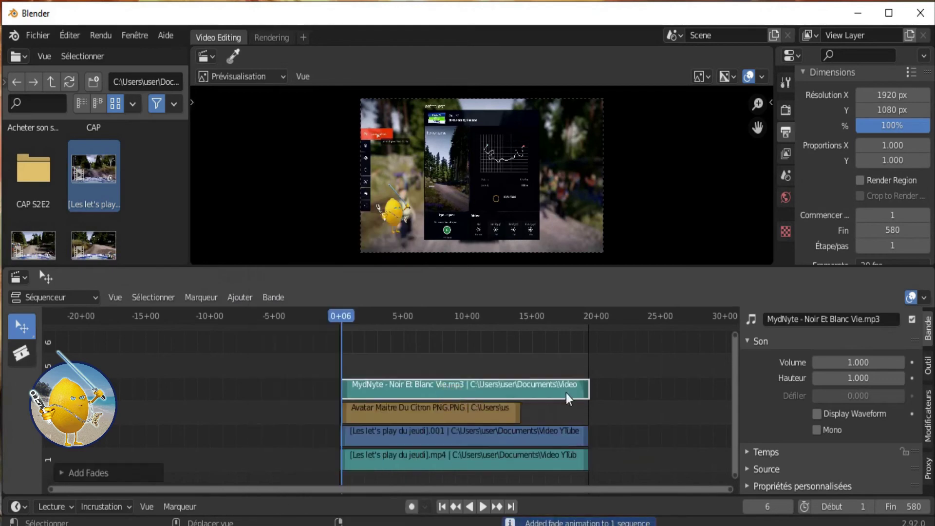
pyautogui.click(629, 418)
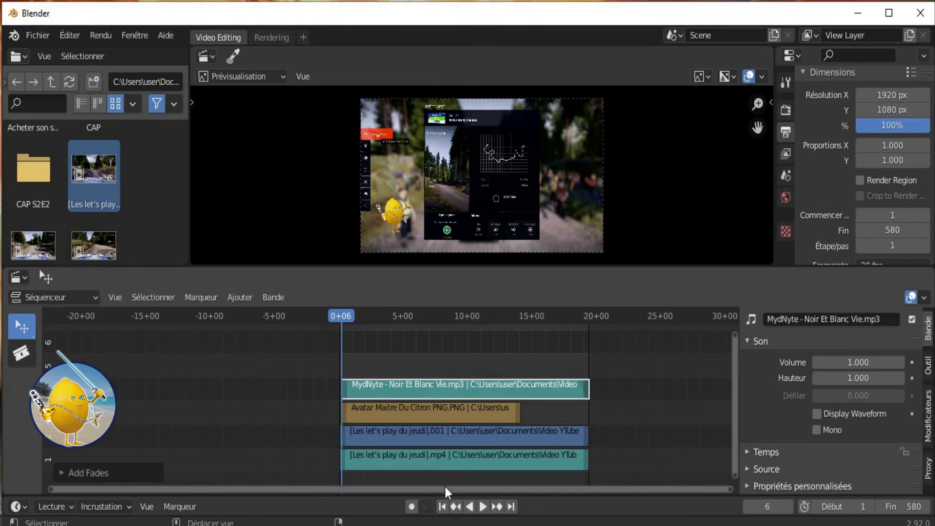
# Extend the avatar strip to the gameplay's end and add TEST CASQUE 3D PULSE.mp4 from Video YTube.
pyautogui.click(515, 420)
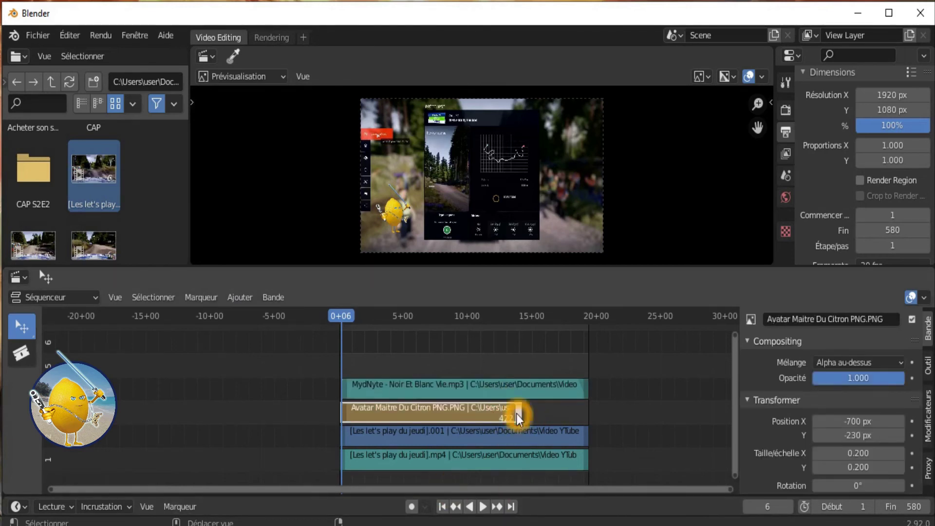
pyautogui.moveTo(516, 413); pyautogui.dragTo(587, 414)
pyautogui.click(230, 297)
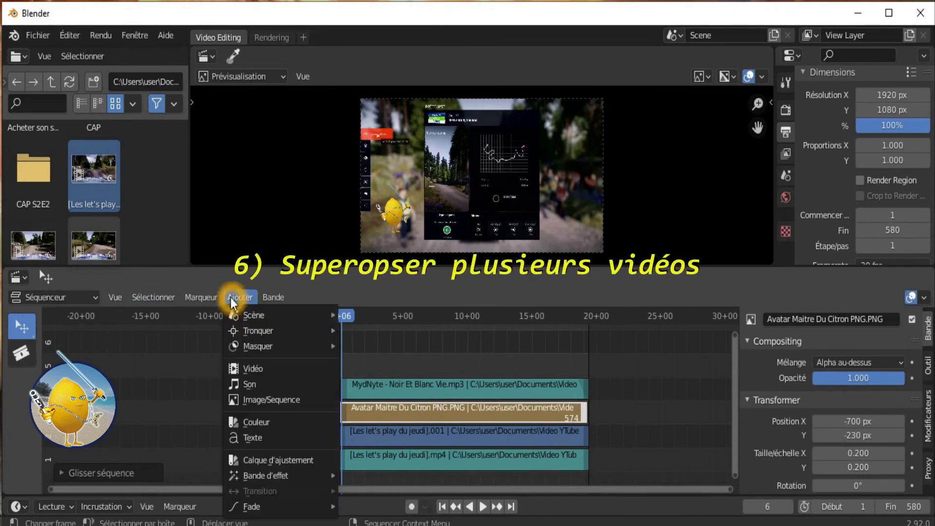
pyautogui.click(276, 368)
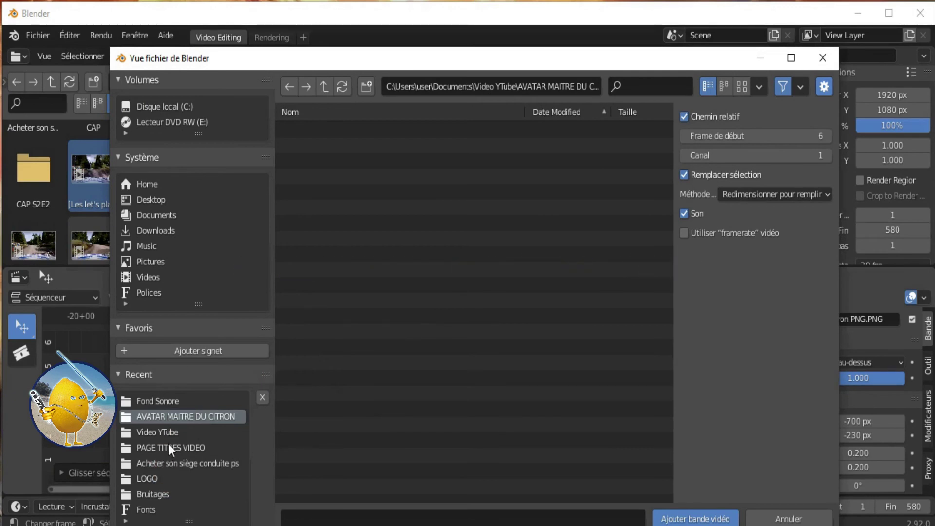
pyautogui.click(169, 429)
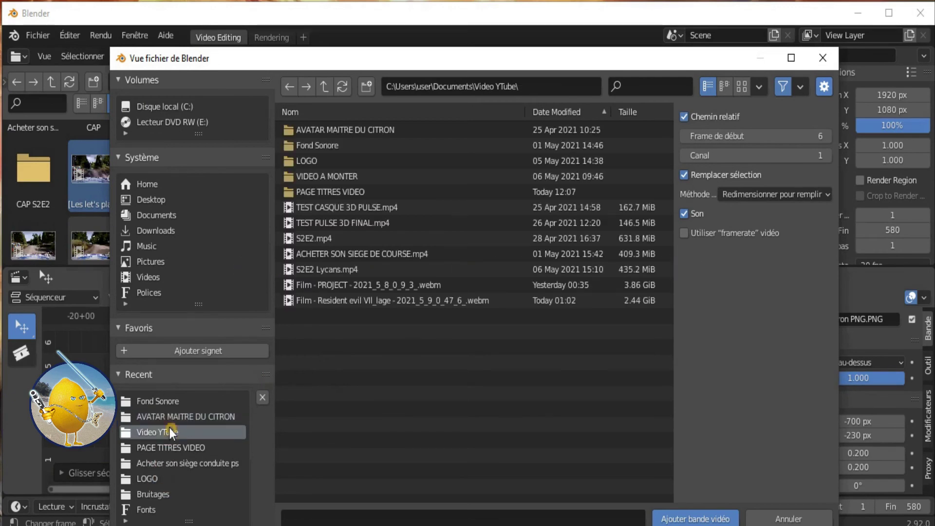
pyautogui.click(358, 206)
pyautogui.click(724, 519)
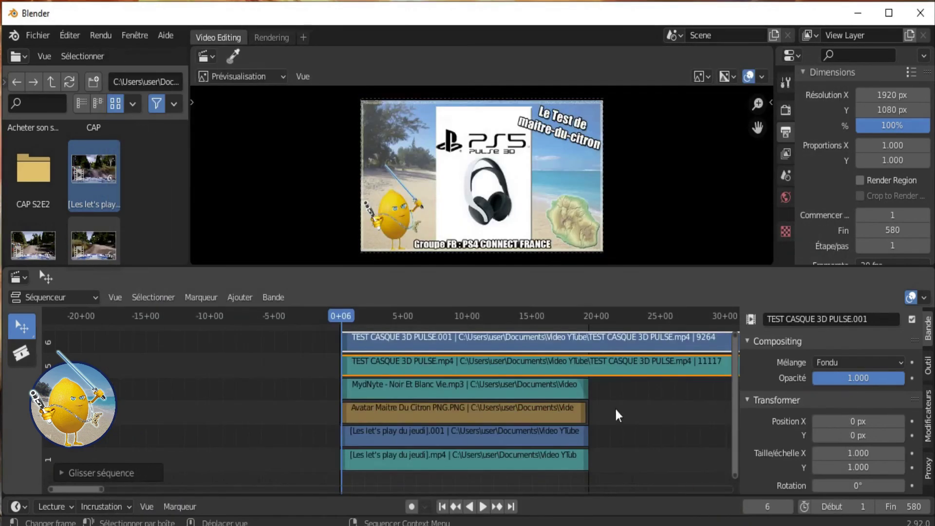
# Cut the headset video and sound strips at 20 seconds with the Blade tool.
pyautogui.click(25, 357)
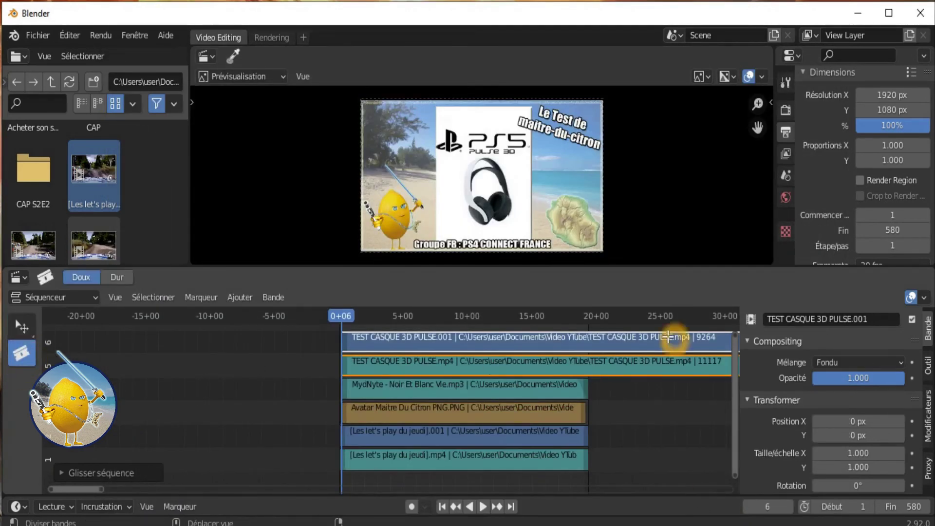
pyautogui.click(590, 336)
pyautogui.click(593, 360)
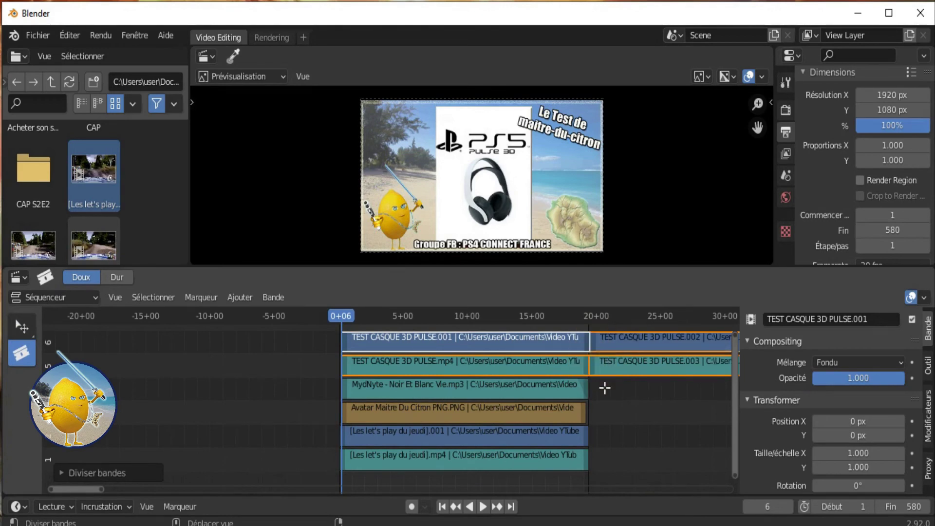
pyautogui.click(33, 325)
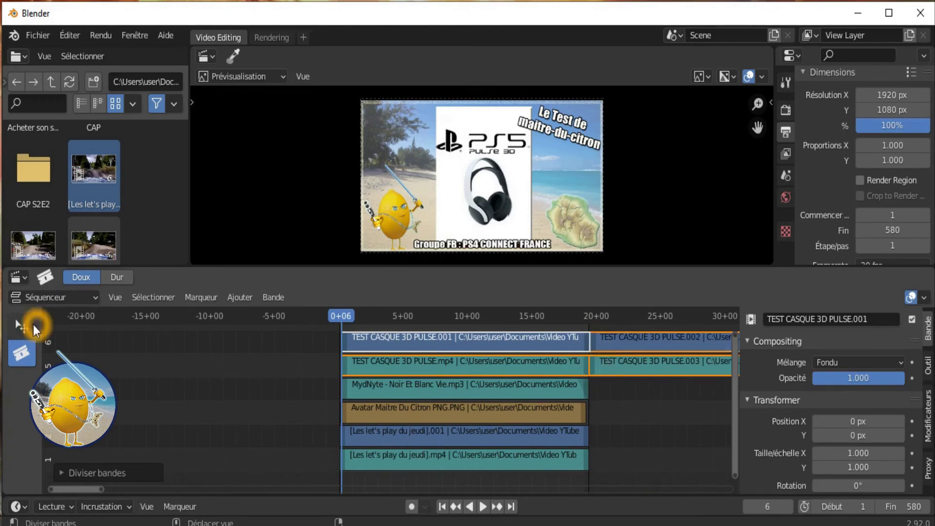
# Delete both headset pieces after 20 seconds, then select the original headset video strip.
pyautogui.click(662, 339)
pyautogui.press('Delete')
pyautogui.click(653, 380)
pyautogui.press('Delete')
pyautogui.click(460, 345)
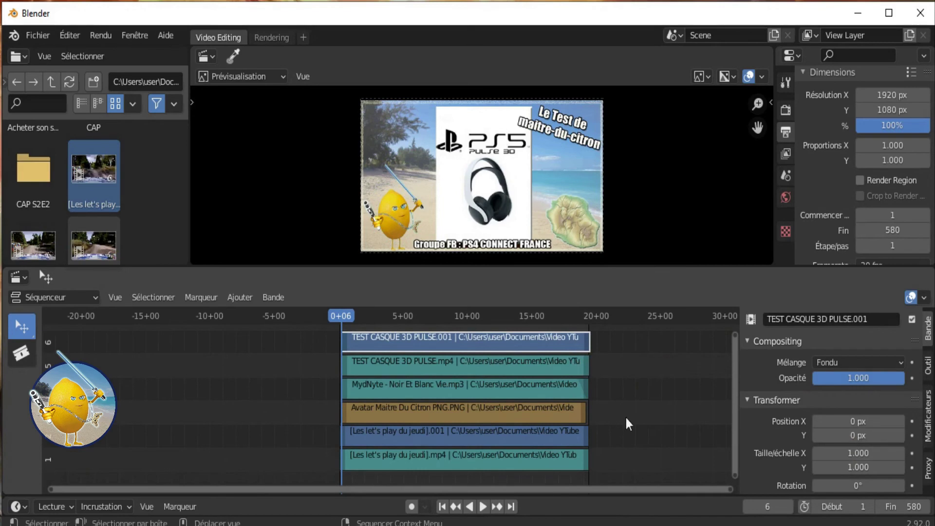
pyautogui.click(514, 366)
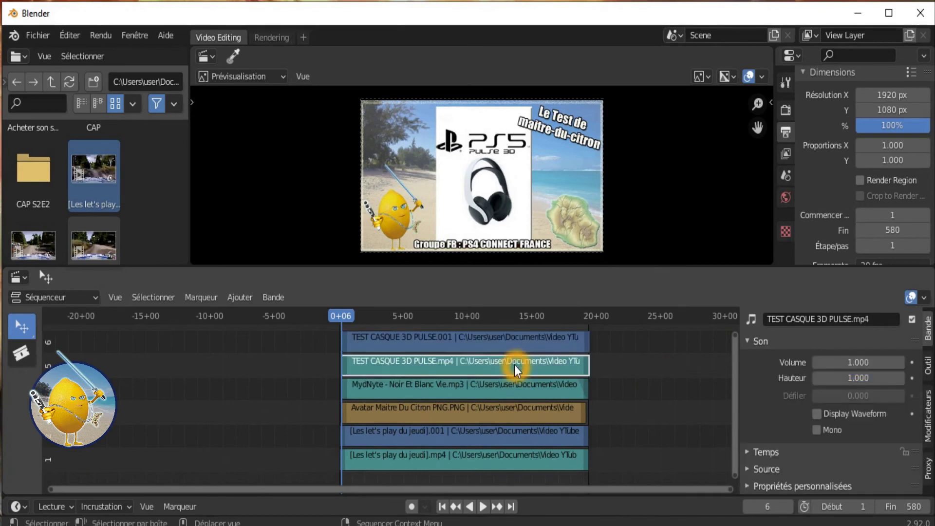
# Delete the original headset video strip and select its .001 copy.
pyautogui.press('Delete')
pyautogui.click(570, 337)
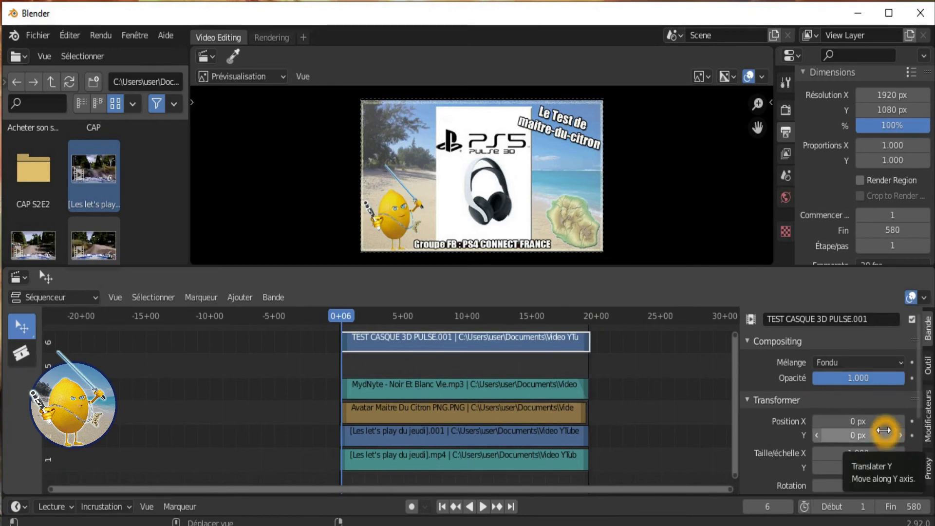
pyautogui.scroll(-1, 835, 448)
# Scale the headset copy to X 0.300 and Y 0.360.
pyautogui.click(848, 422)
pyautogui.write('1.0')
pyautogui.write('0.3')
pyautogui.press('Return')
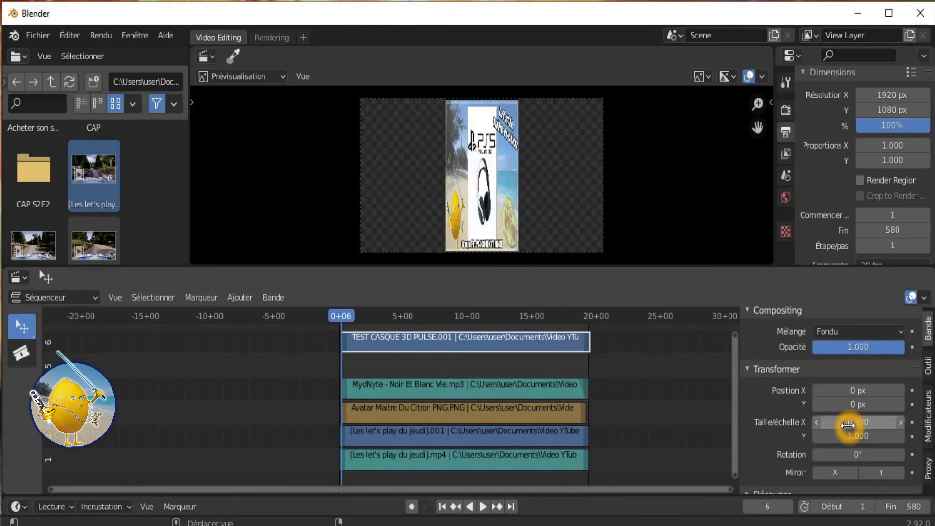
pyautogui.click(848, 436)
pyautogui.write('0')
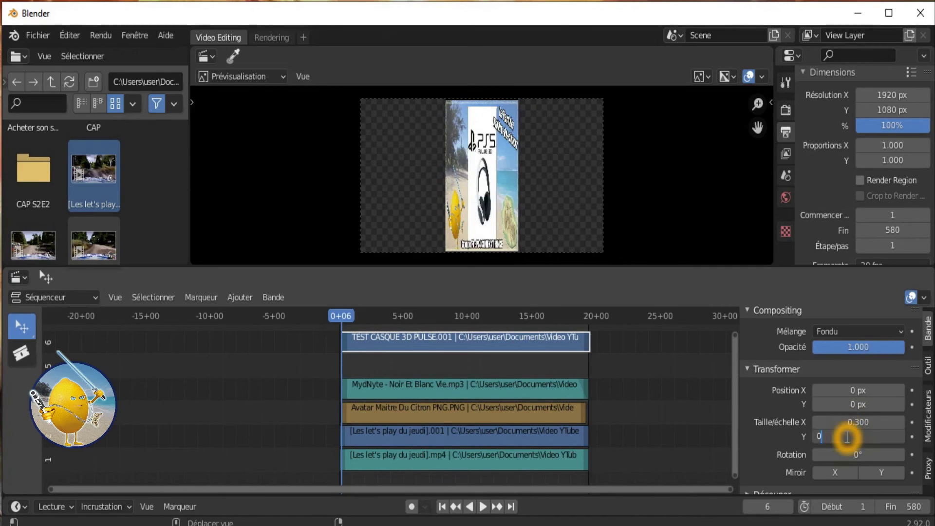
pyautogui.write('.36')
pyautogui.press('Return')
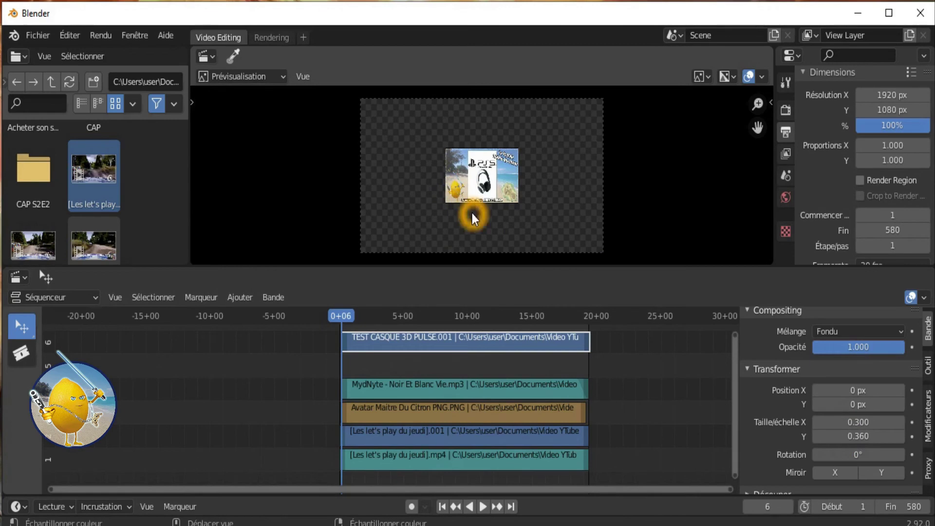
# Set the headset inset's Mélange blend mode to Par dessus.
pyautogui.click(898, 334)
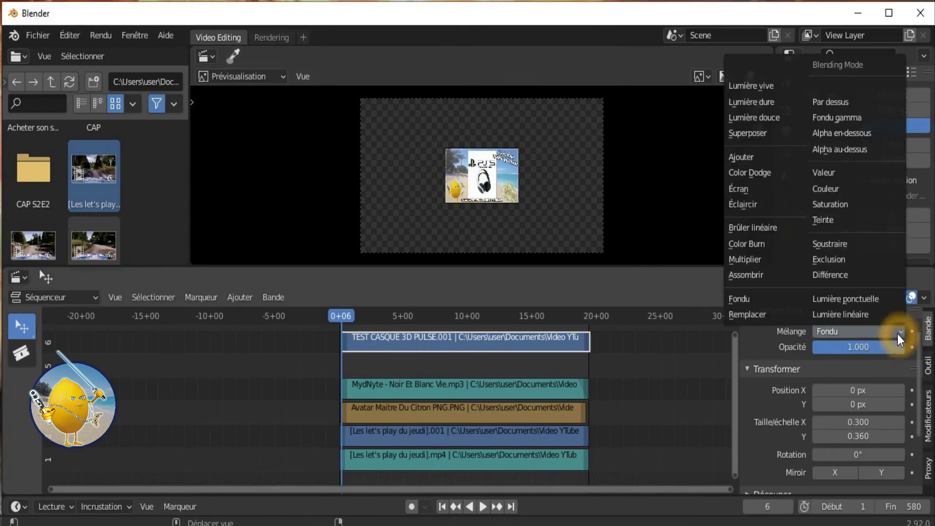
pyautogui.click(823, 110)
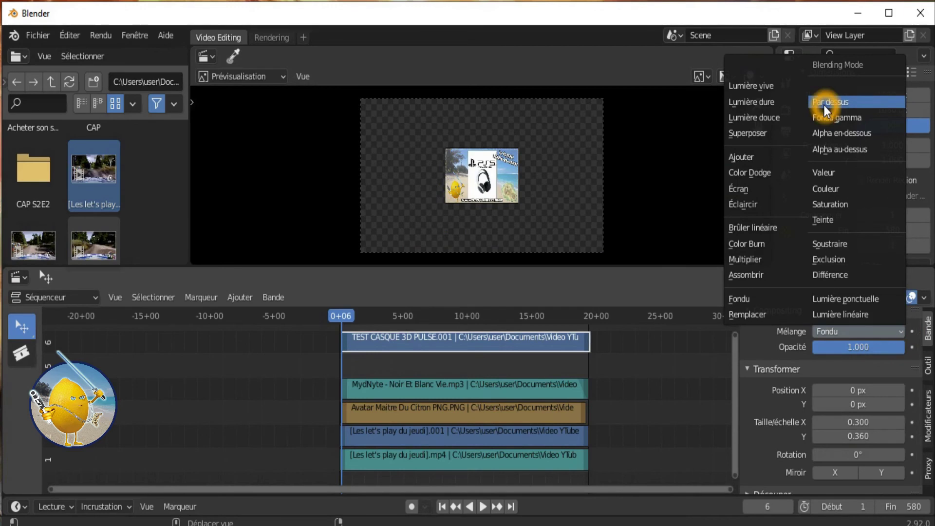
pyautogui.click(823, 103)
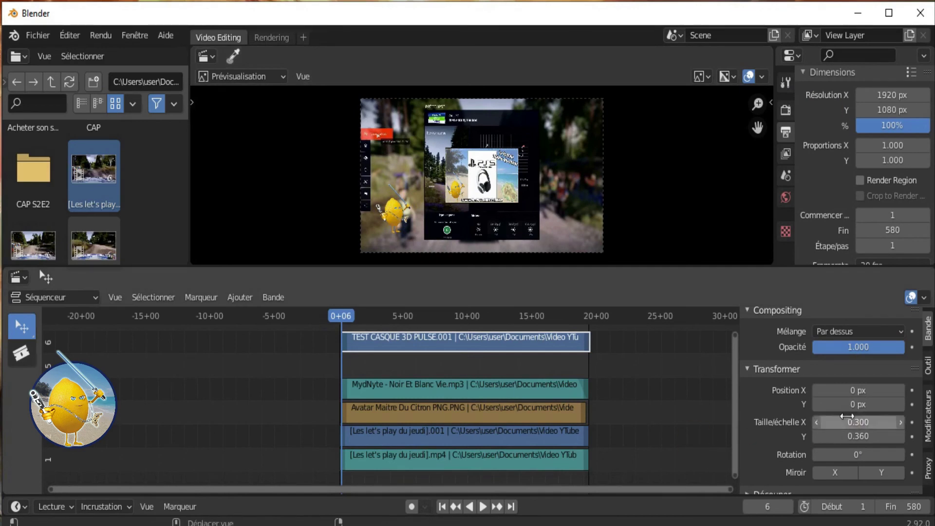
# Set the inset's Position X to 416 and Y to -250, then start playback.
pyautogui.click(850, 395)
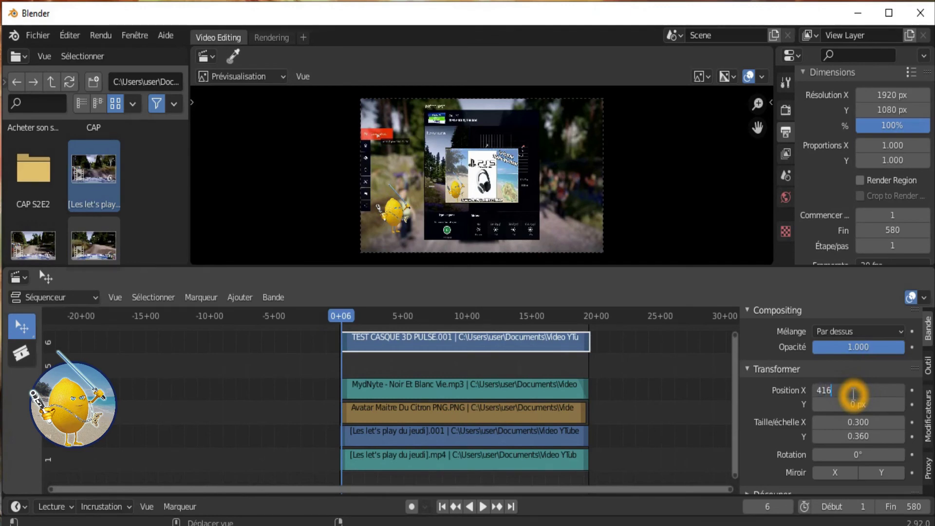
pyautogui.press('Return')
pyautogui.click(853, 404)
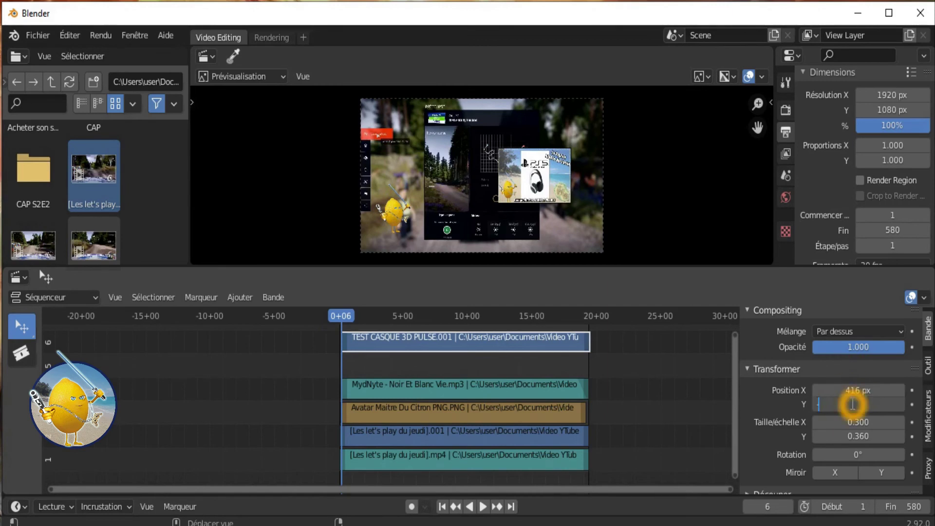
pyautogui.write('-250')
pyautogui.press('Return')
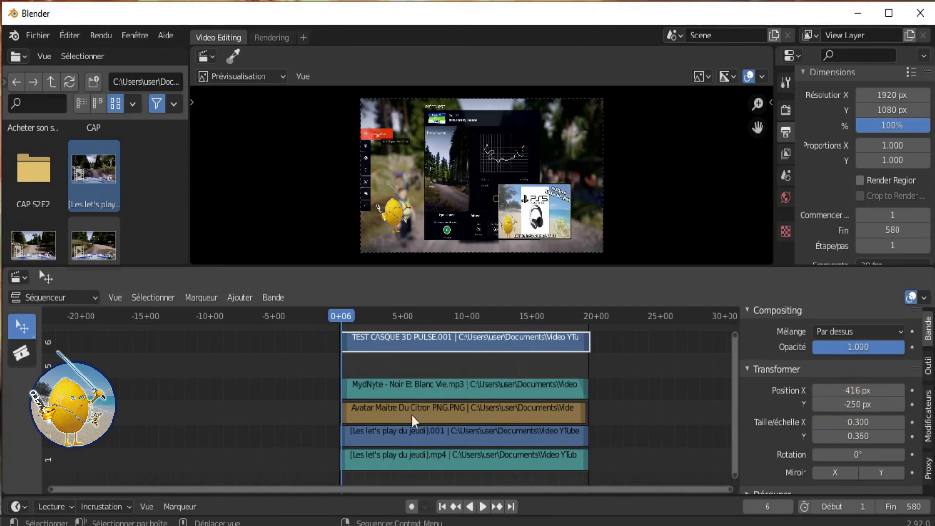
pyautogui.click(483, 507)
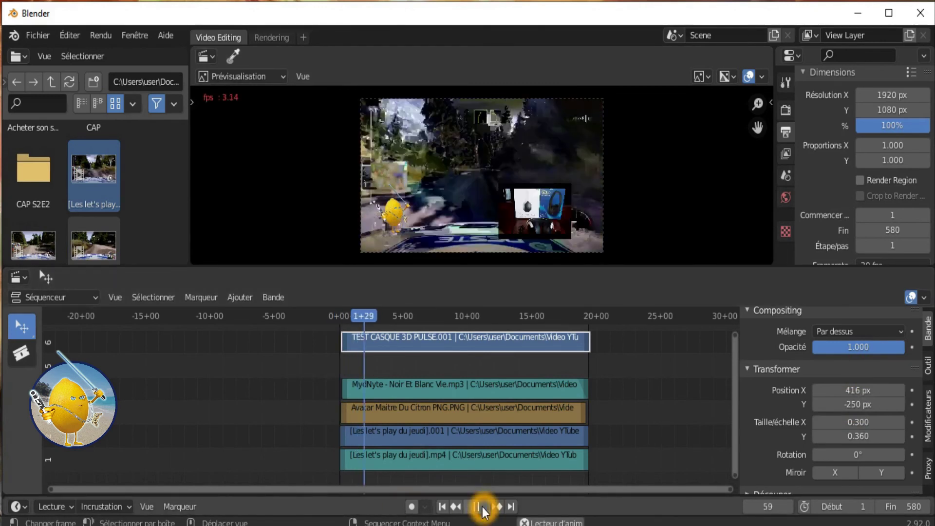
# Stop playback and apply Fade In and Out to the MydNyte music strip.
pyautogui.click(483, 507)
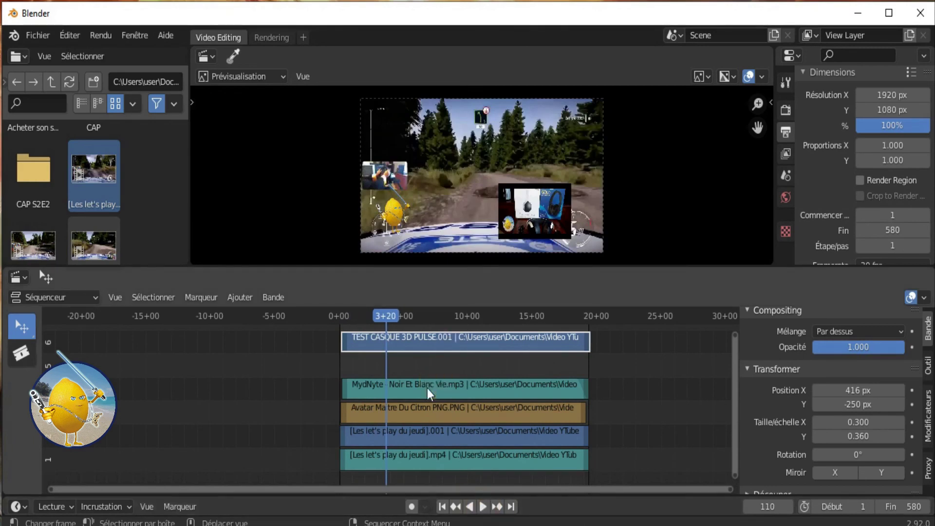
pyautogui.click(441, 393)
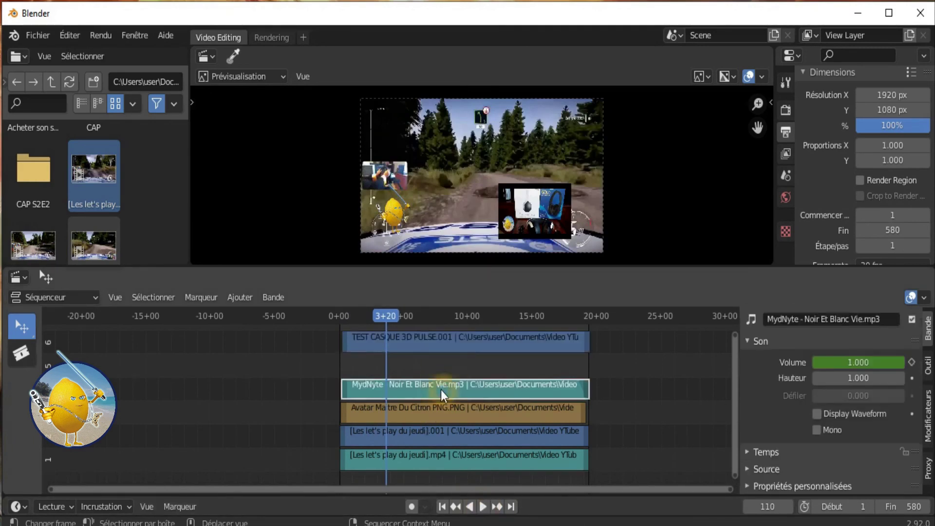
pyautogui.rightClick(441, 391)
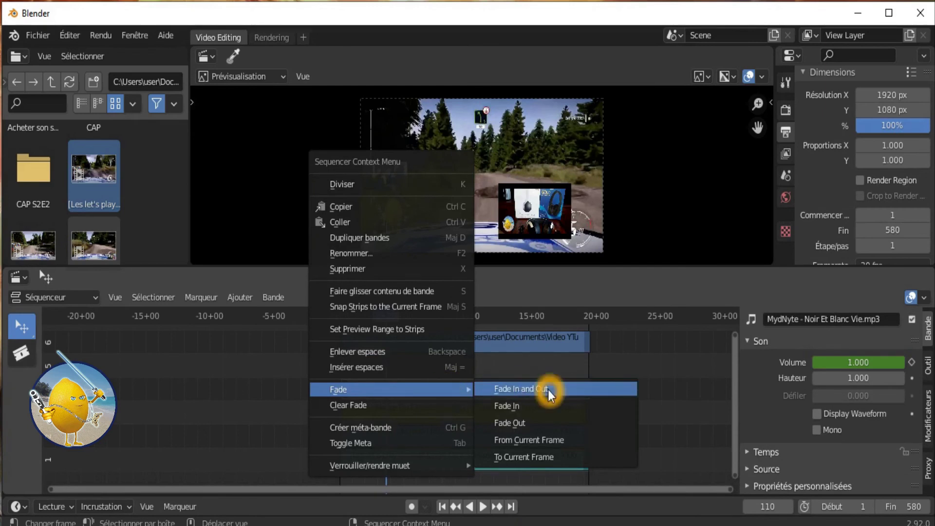
pyautogui.click(531, 392)
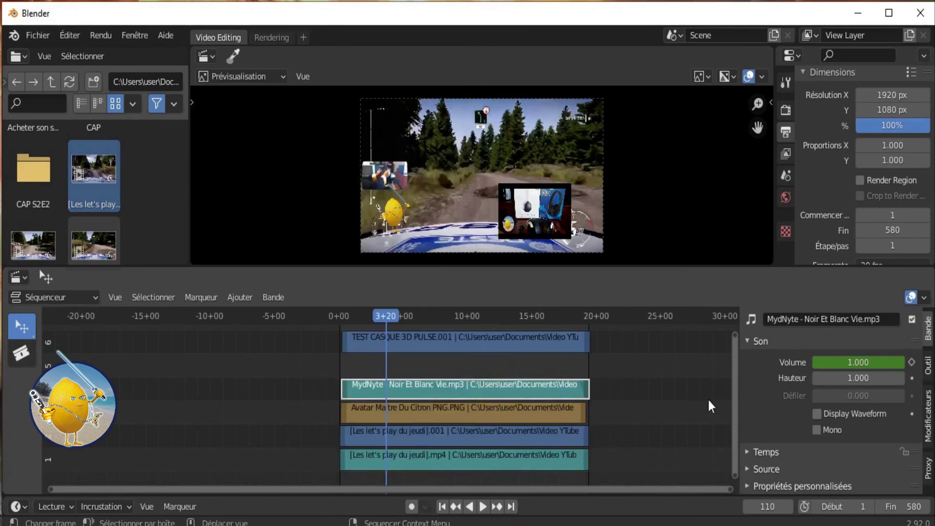
# Set the music strip's Son Volume to 0.1 and play the edit back to listen.
pyautogui.click(844, 363)
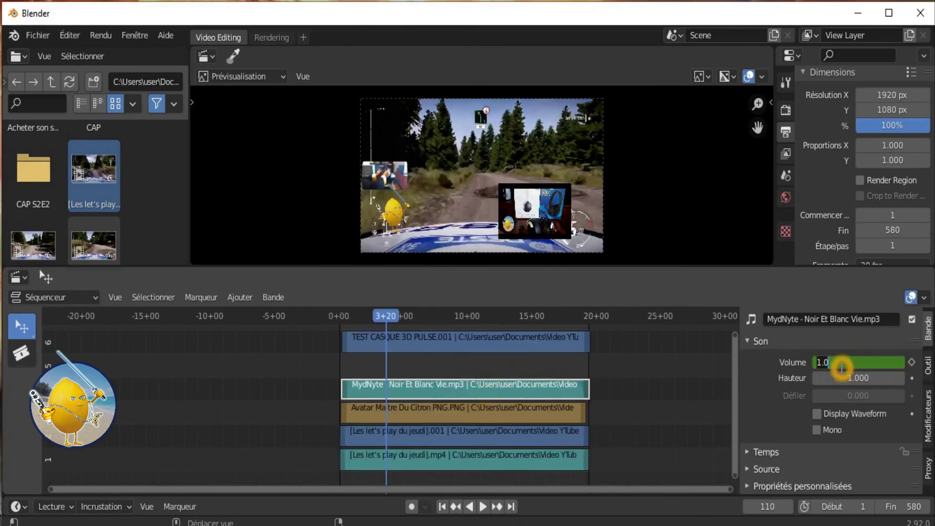
pyautogui.write('0.1')
pyautogui.press('Return')
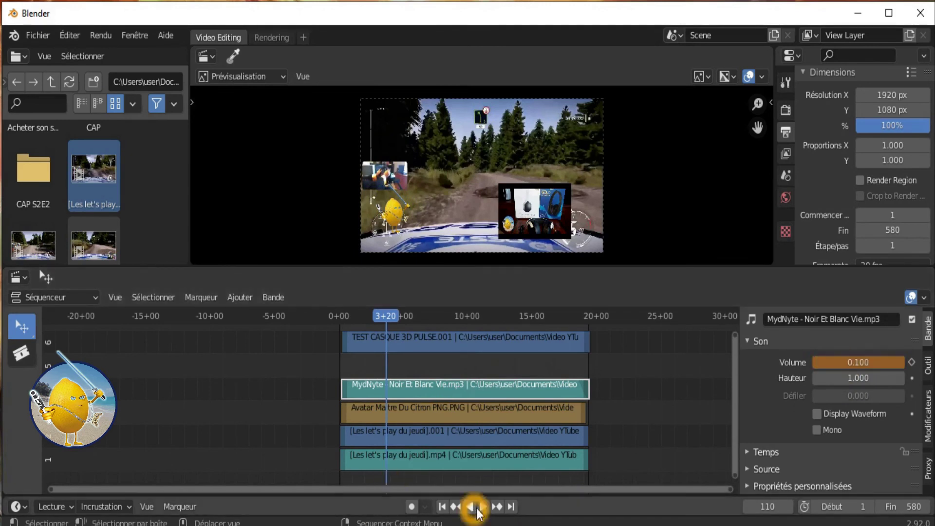
pyautogui.click(481, 507)
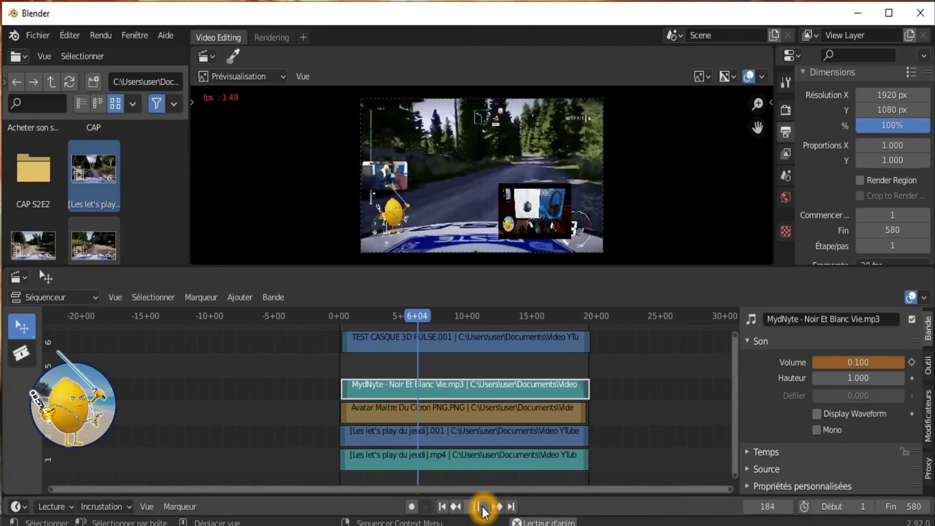
pyautogui.click(481, 508)
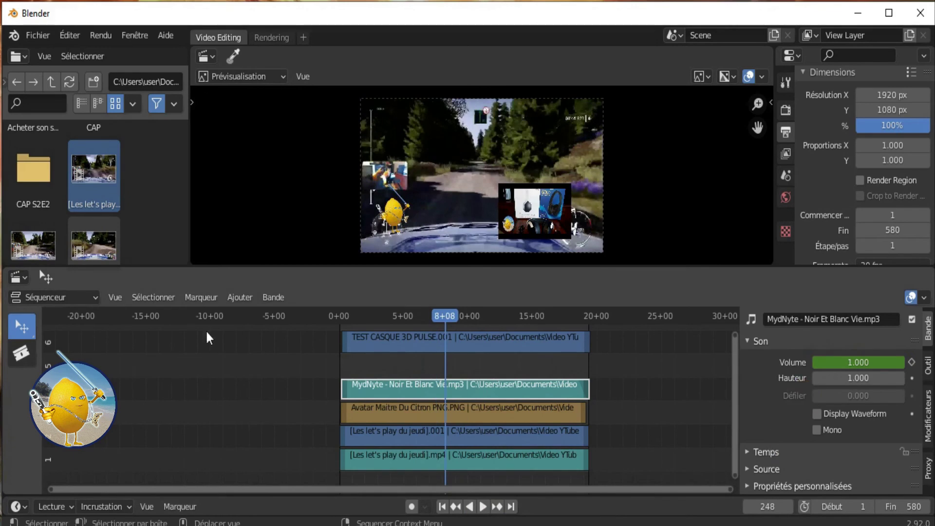
pyautogui.click(229, 298)
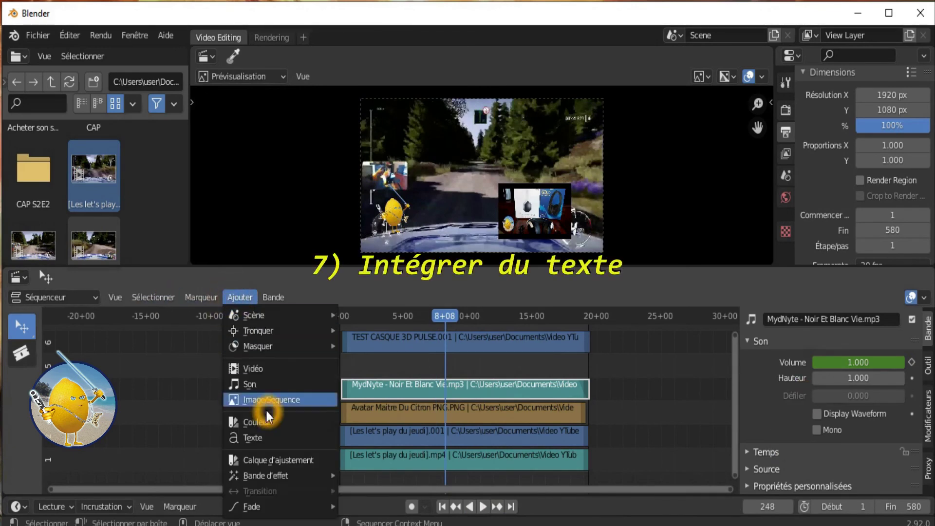
# Add a text strip reading 'salut' and give it size 100.
pyautogui.click(266, 438)
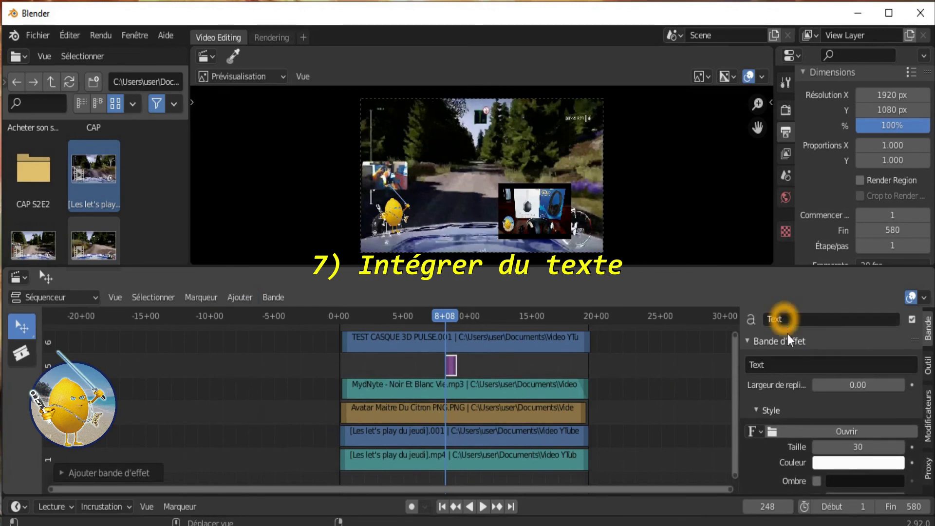
pyautogui.click(768, 369)
pyautogui.write('salut')
pyautogui.press('Return')
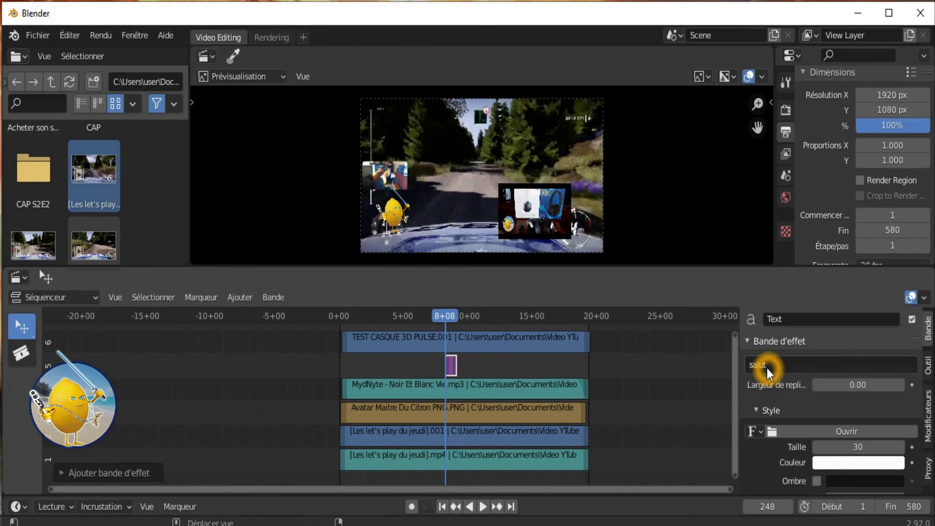
pyautogui.click(480, 255)
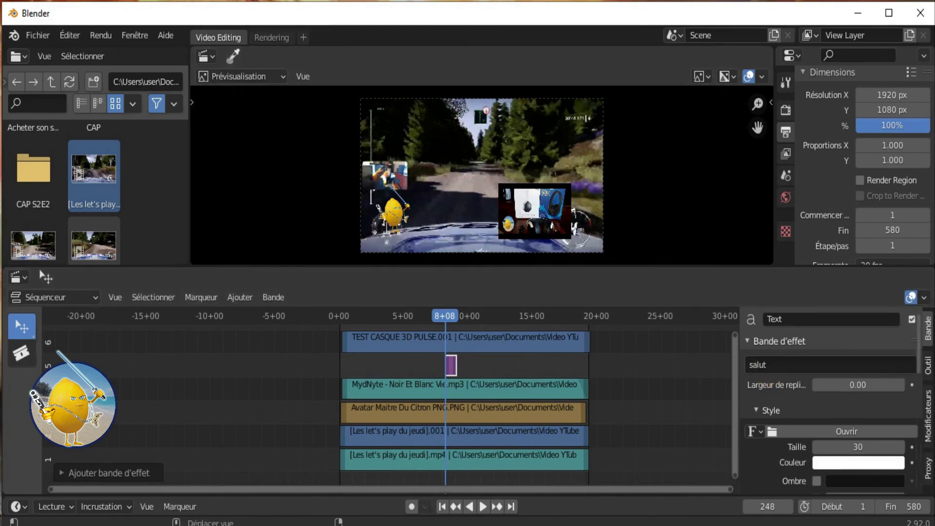
pyautogui.click(853, 447)
pyautogui.write('100')
pyautogui.press('Return')
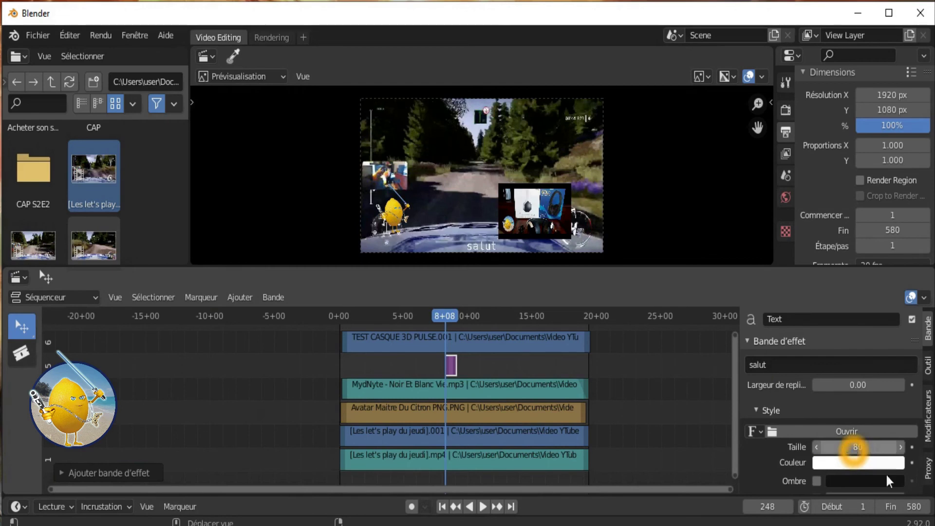
# Load the BirchStd.otf font for the title and set its size to 200.
pyautogui.click(773, 431)
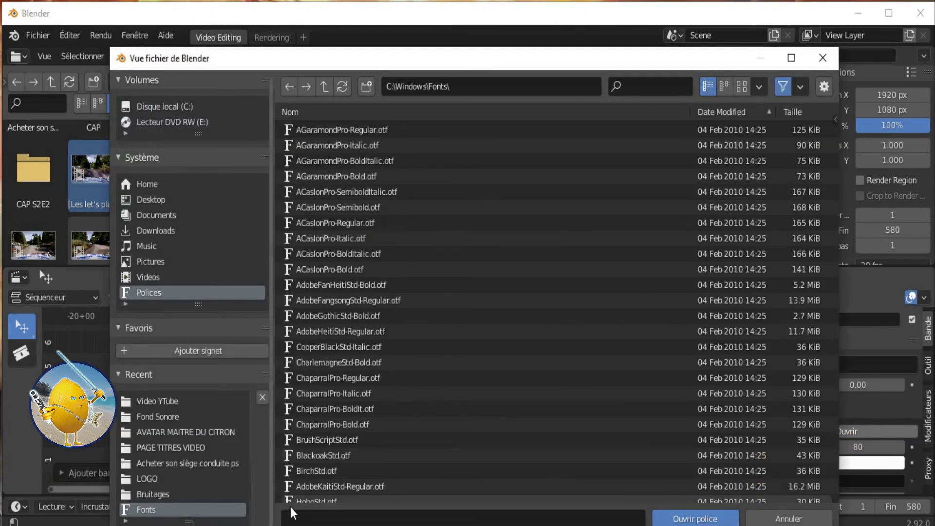
pyautogui.click(311, 470)
pyautogui.click(711, 517)
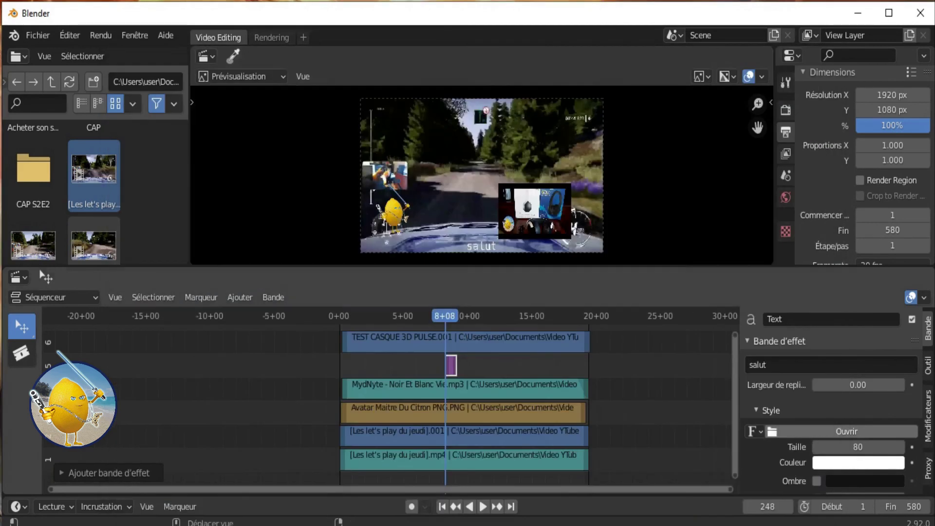
pyautogui.click(851, 446)
pyautogui.write('200')
pyautogui.press('Return')
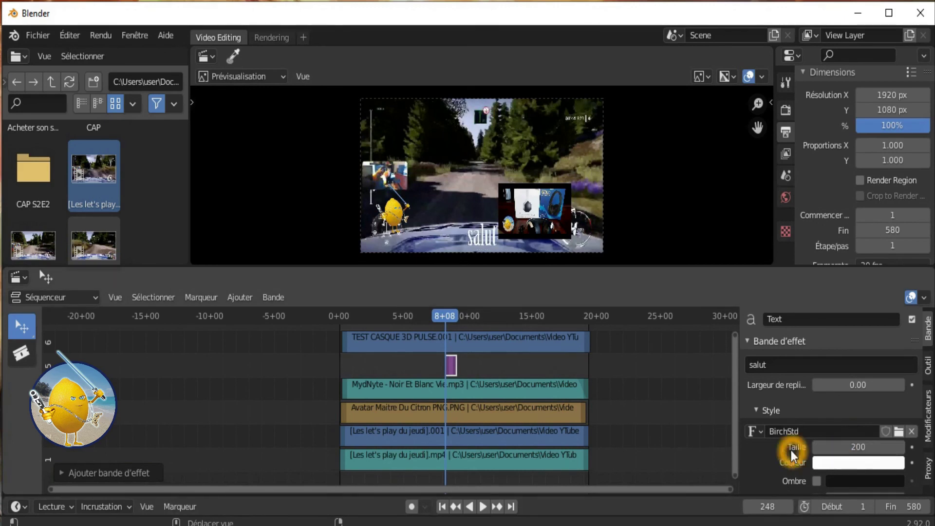
# Leave the salut title's shadow and box off, with the box colour set to olive.
pyautogui.scroll(-2, 791, 451)
pyautogui.click(815, 449)
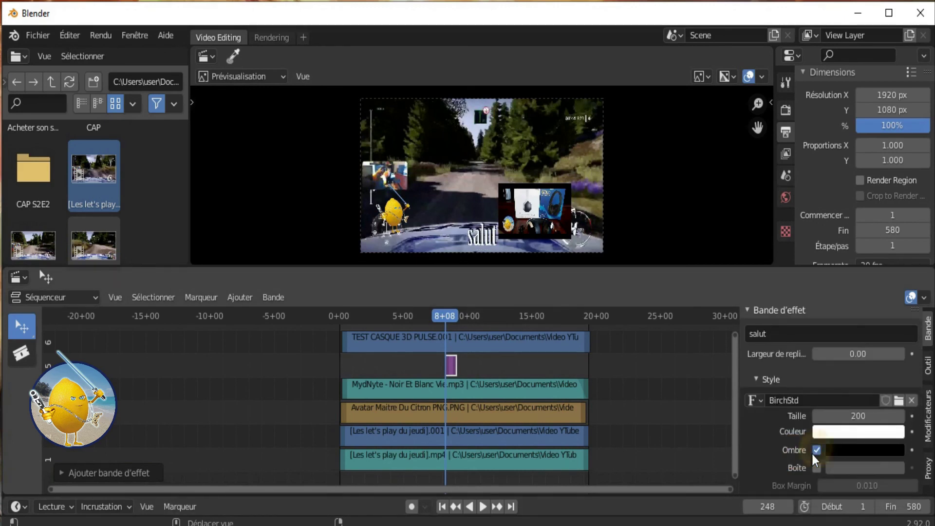
pyautogui.click(816, 449)
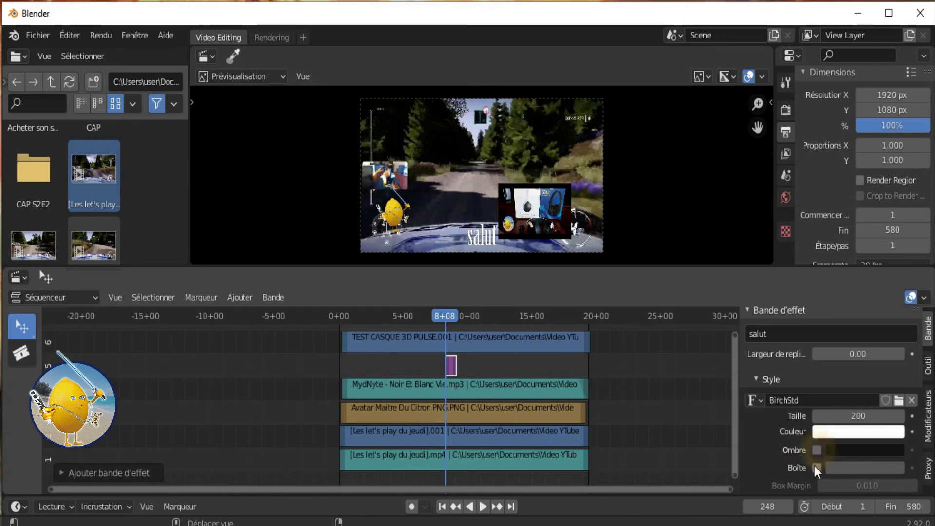
pyautogui.click(816, 468)
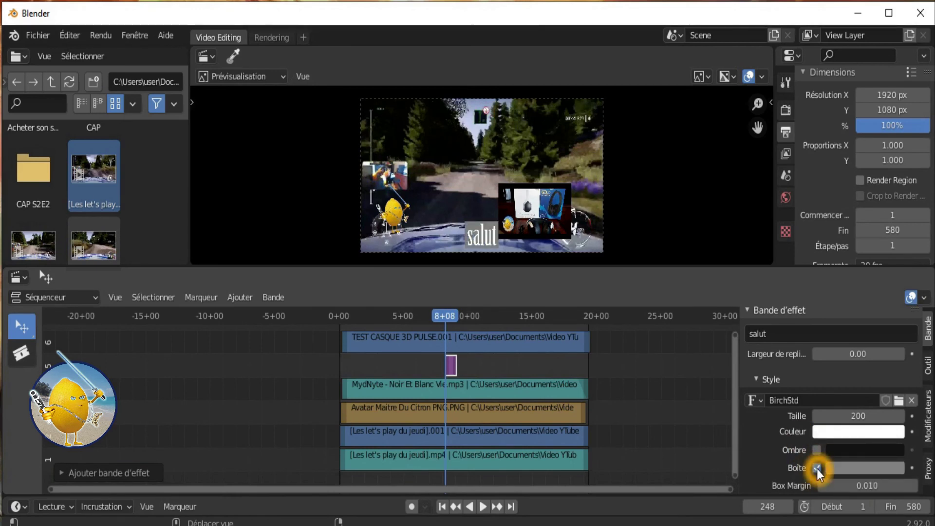
pyautogui.click(837, 469)
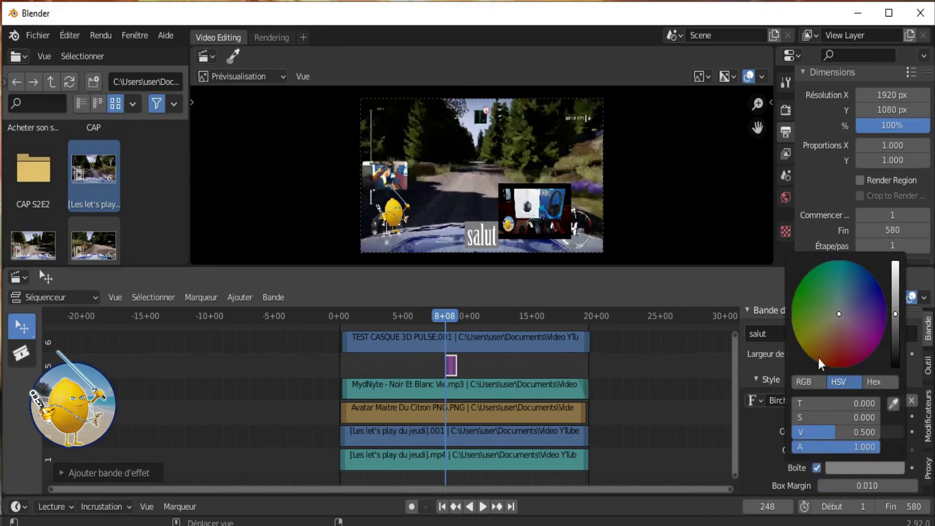
pyautogui.click(802, 335)
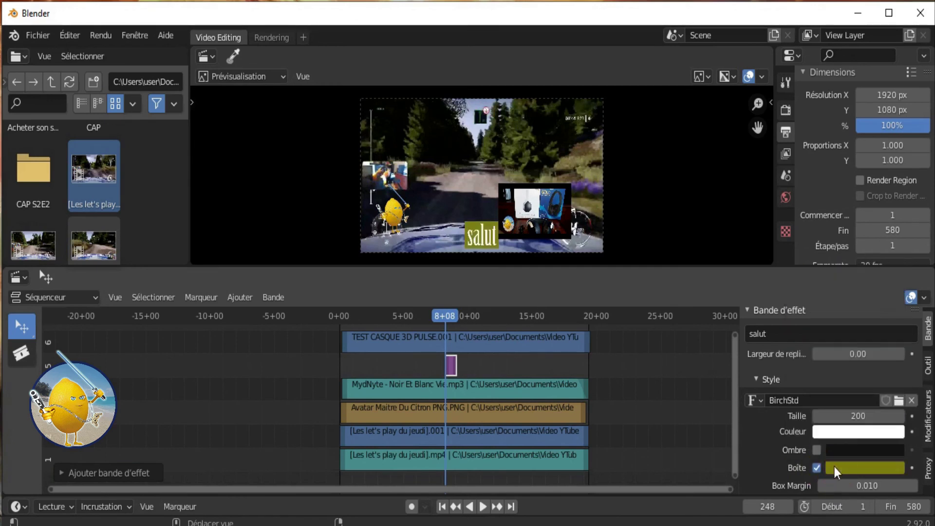
pyautogui.click(816, 468)
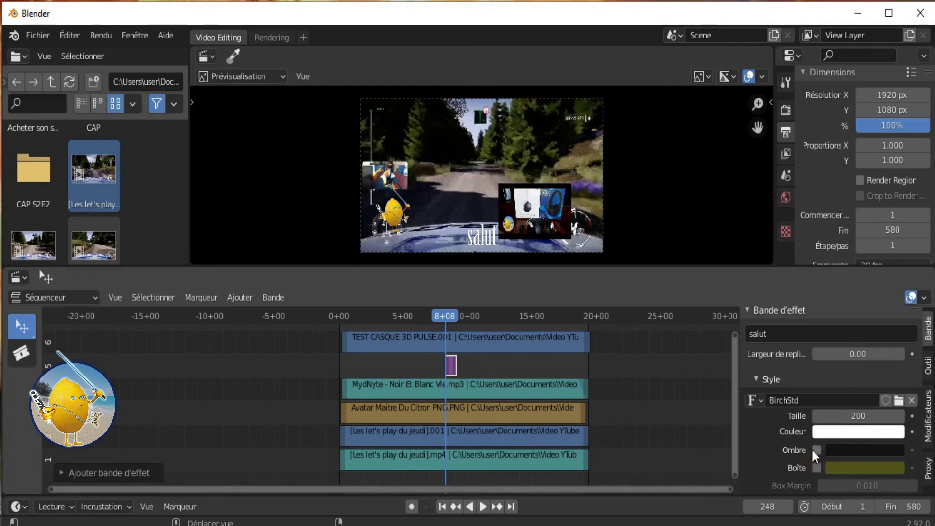
# Set the salut title's Position X to 0.50.
pyautogui.scroll(-2, 834, 444)
pyautogui.scroll(-2, 837, 448)
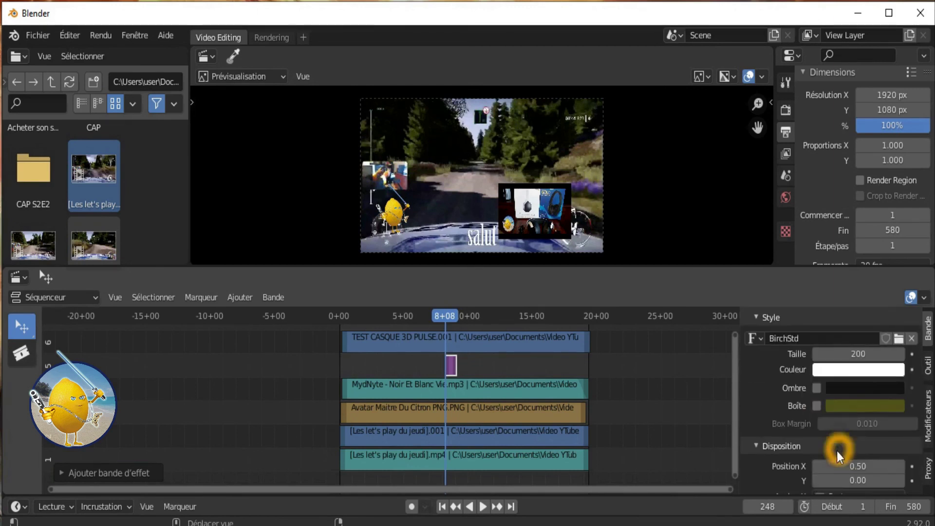
pyautogui.scroll(-2, 837, 448)
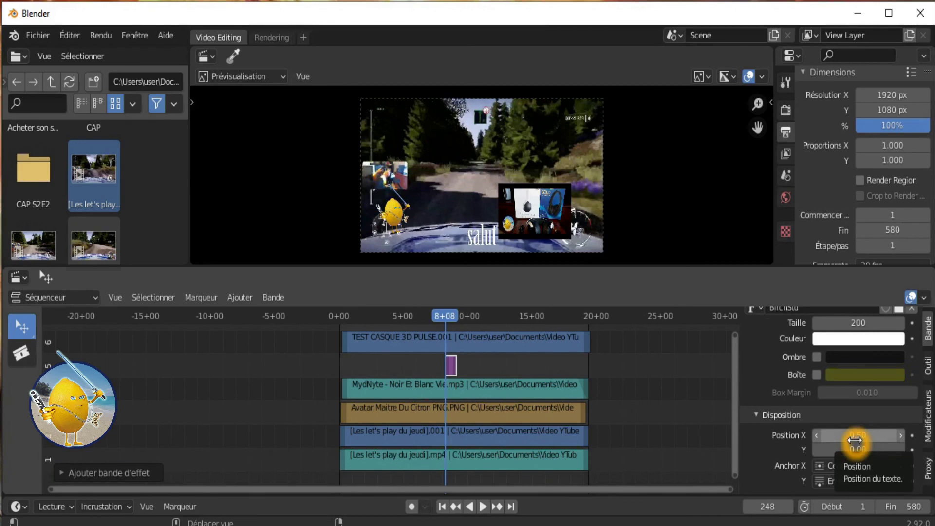
pyautogui.click(855, 436)
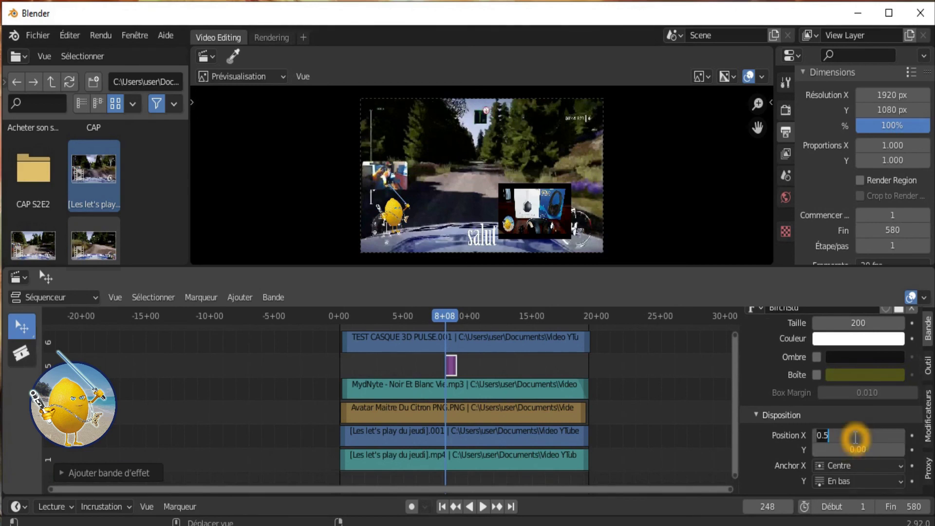
pyautogui.write('6')
pyautogui.press('Return')
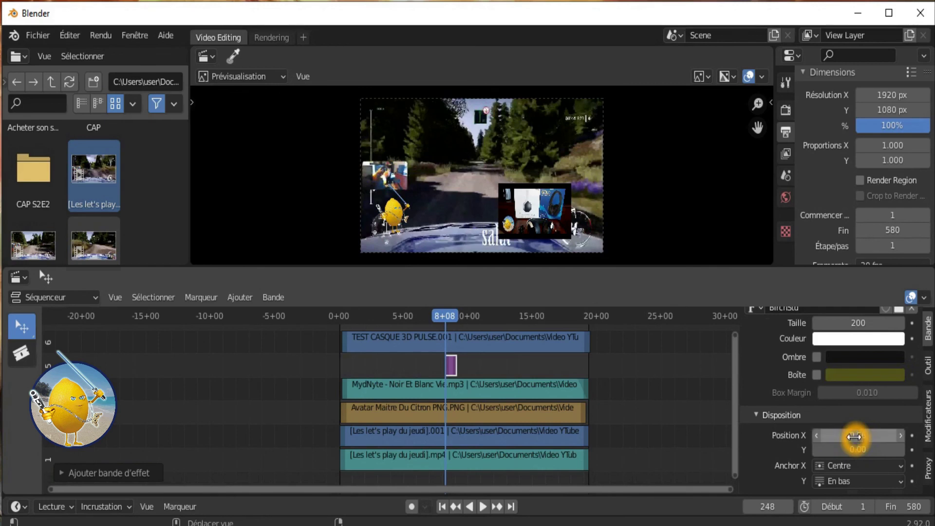
pyautogui.click(855, 436)
pyautogui.write('0.')
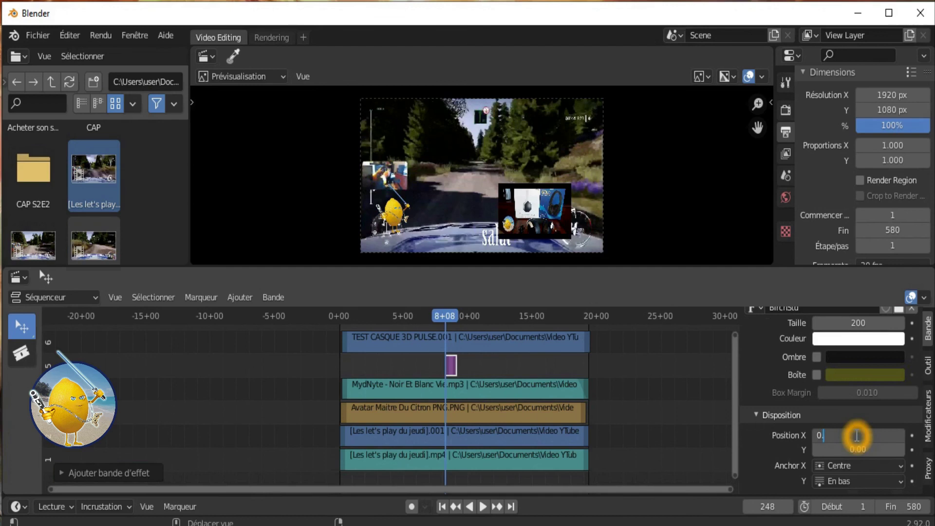
pyautogui.press('BackSpace')
pyautogui.press('Return')
# Set the title's Position Y to 0.53, raising it above the road.
pyautogui.click(860, 450)
pyautogui.press('BackSpace')
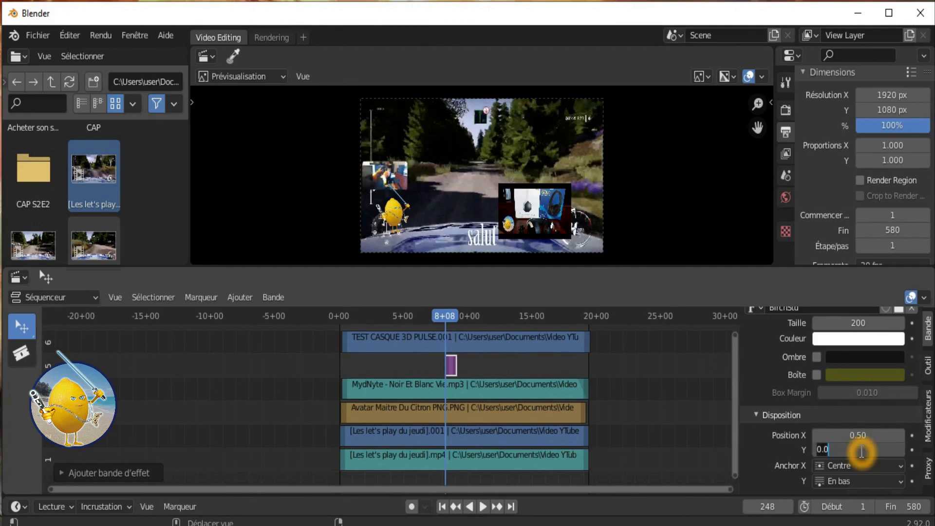
pyautogui.press('BackSpace')
pyautogui.write('53')
pyautogui.press('Return')
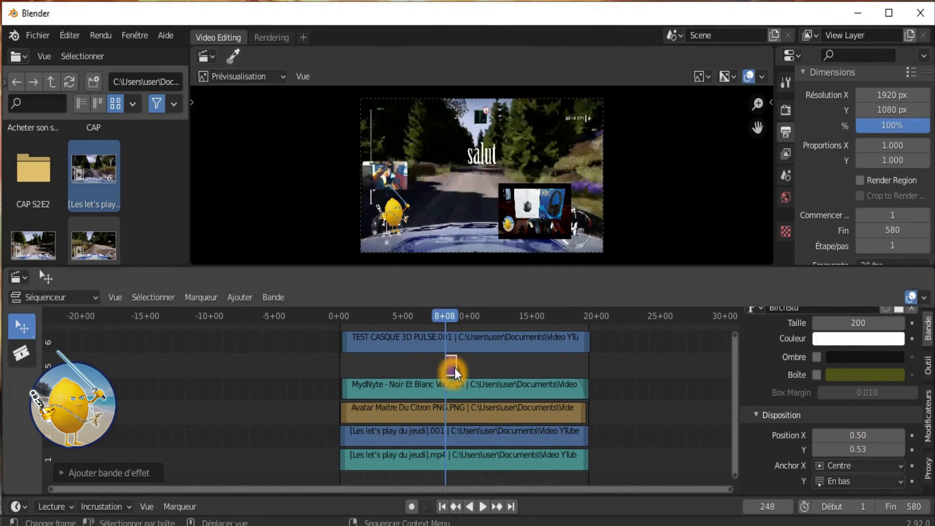
# Extend the salut text strip to 247 frames from frame 173 and add a fade-in.
pyautogui.scroll(2, 455, 367)
pyautogui.scroll(2, 455, 366)
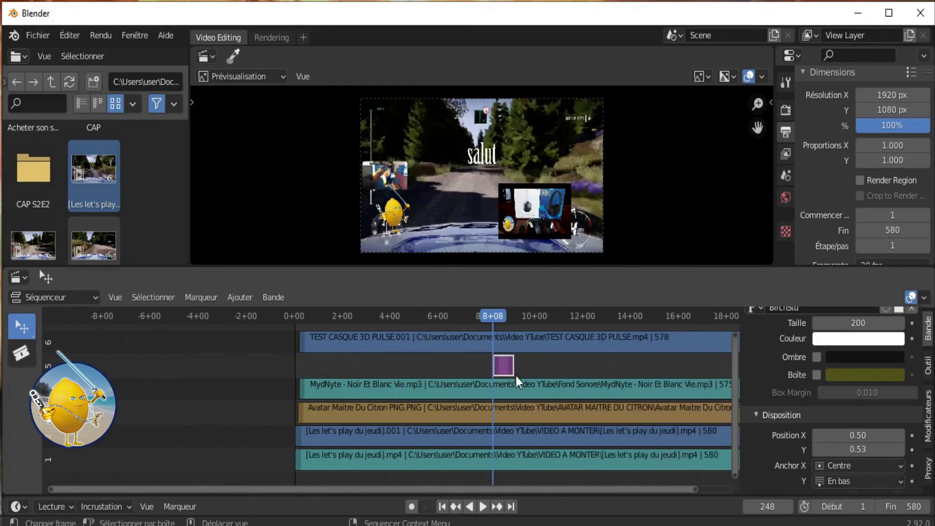
pyautogui.moveTo(511, 364)
pyautogui.mouseDown()
pyautogui.moveTo(495, 375)
pyautogui.moveTo(434, 366)
pyautogui.mouseUp()
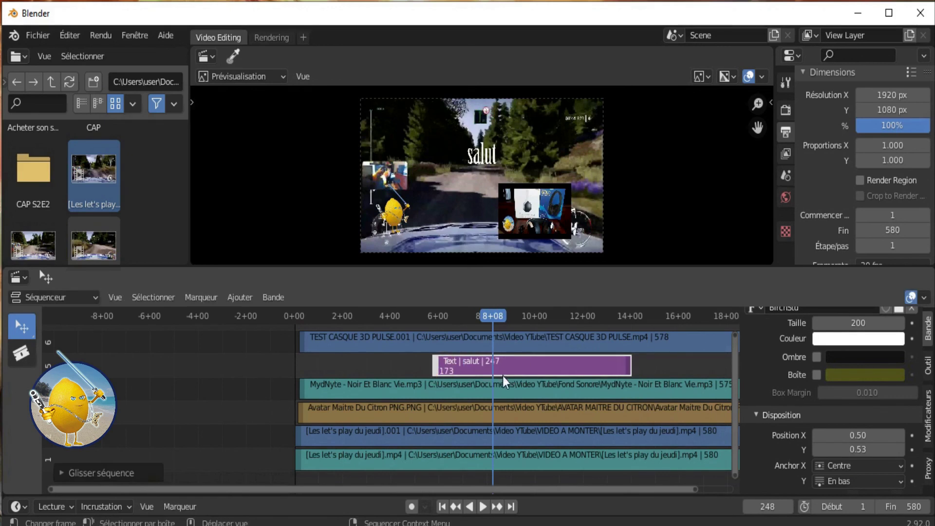
pyautogui.rightClick(507, 369)
pyautogui.moveTo(438, 369)
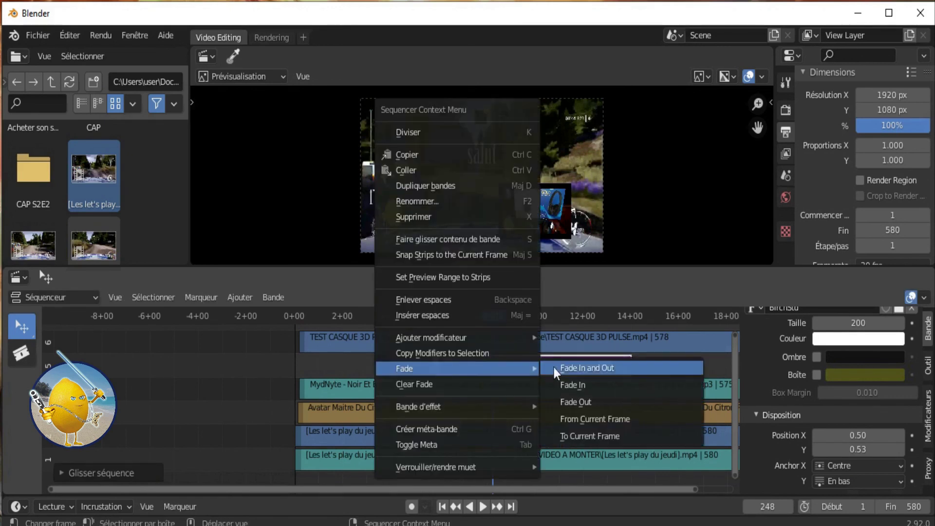
pyautogui.click(567, 385)
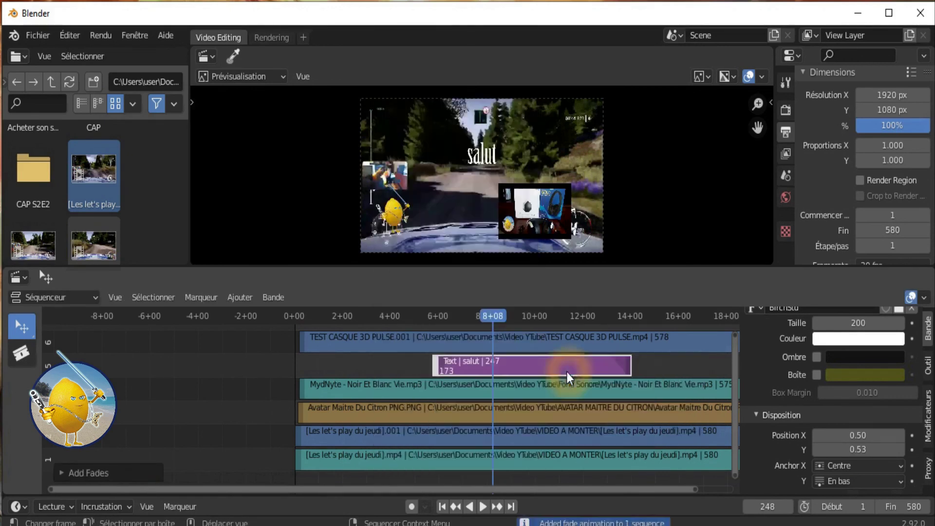
pyautogui.click(429, 337)
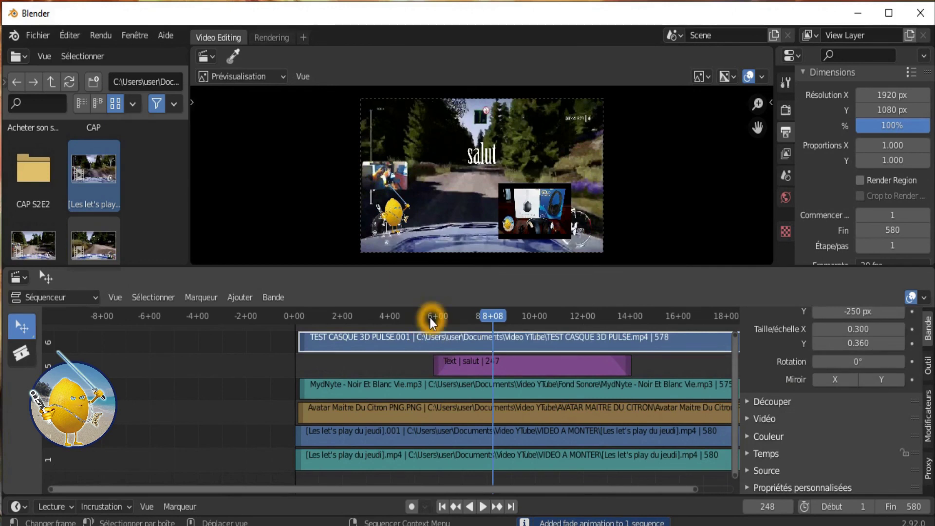
# Preview the title's fade-in by playing from frame 169 to frame 234.
pyautogui.click(430, 321)
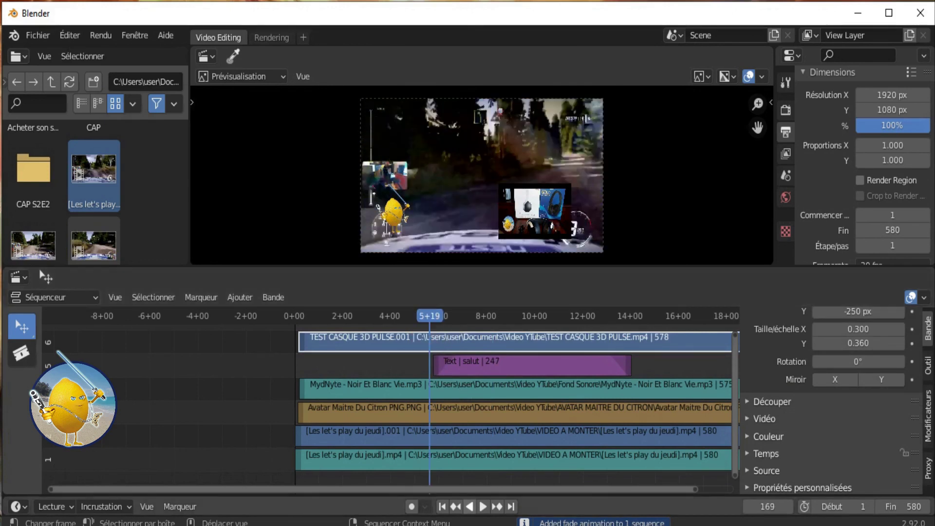
pyautogui.click(484, 507)
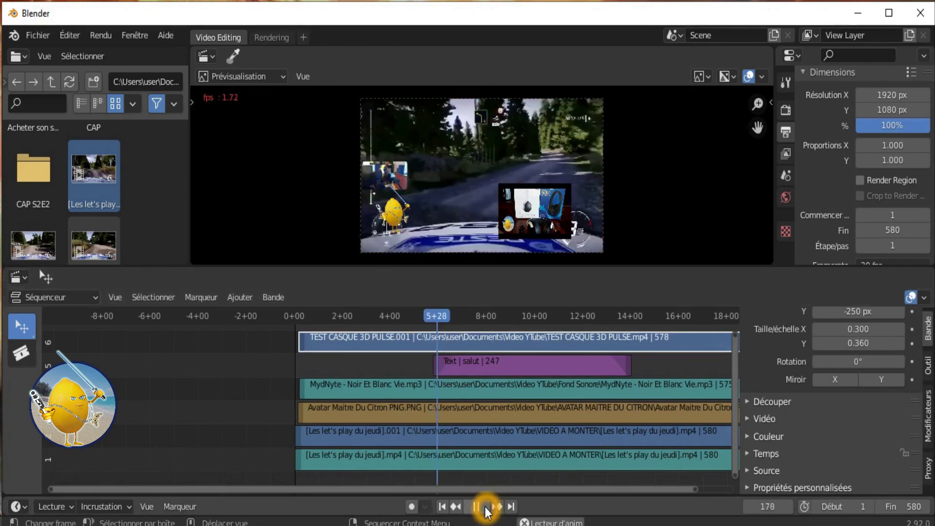
pyautogui.click(482, 508)
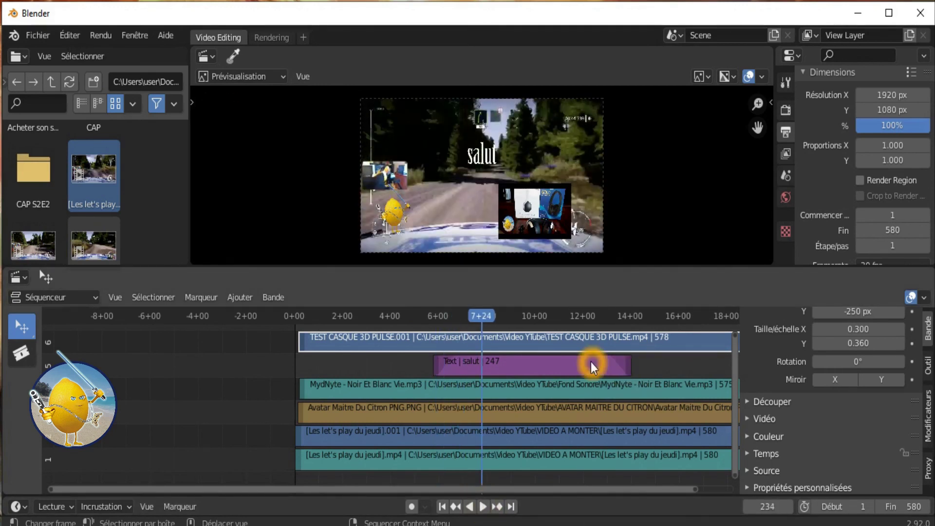
# Rotate the TEST CASQUE headset overlay by 25 degrees.
pyautogui.click(861, 363)
pyautogui.write('25')
pyautogui.press('Return')
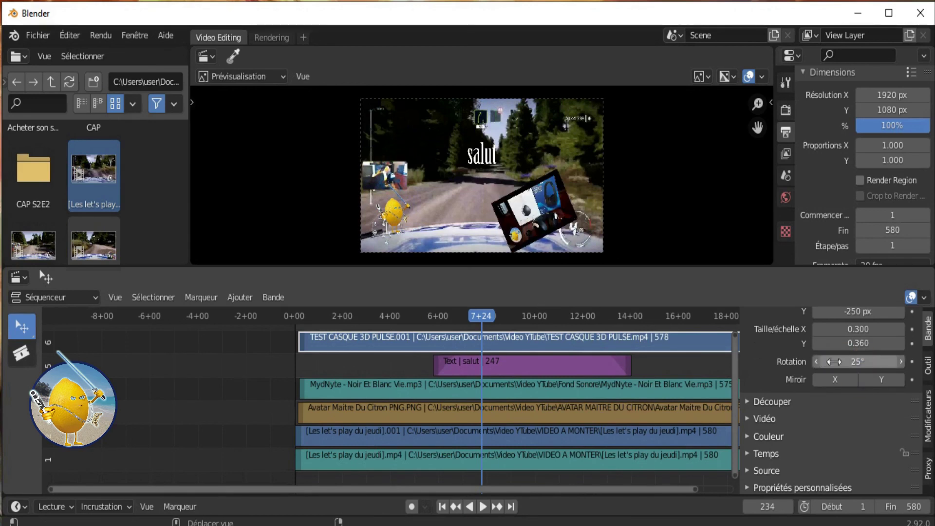
pyautogui.click(557, 362)
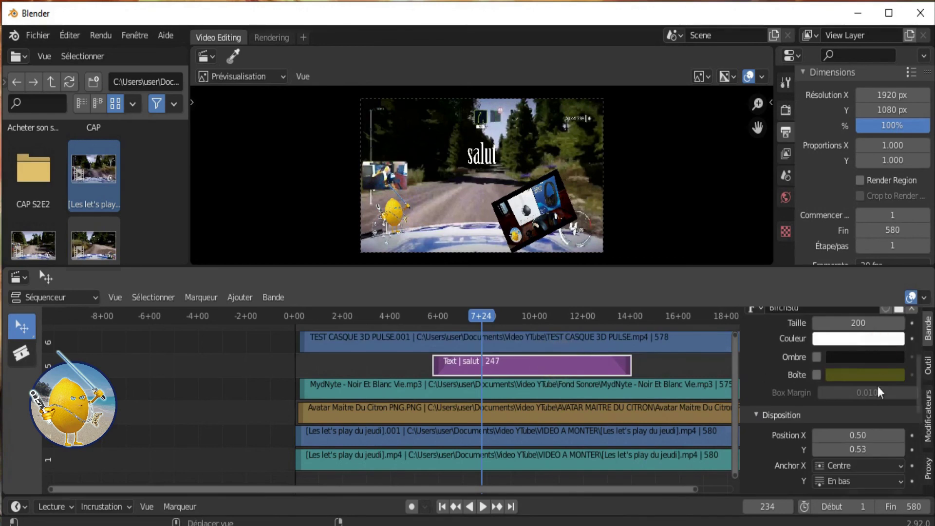
# Set the salut text strip's Transform Rotation to -25°.
pyautogui.scroll(-3, 870, 462)
pyautogui.scroll(-1, 812, 467)
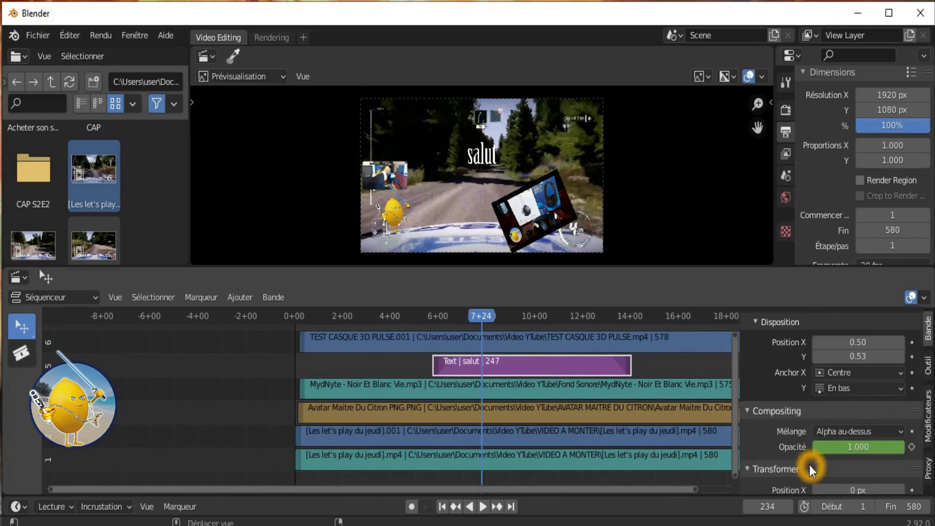
pyautogui.scroll(3, 792, 414)
pyautogui.scroll(-3, 795, 434)
pyautogui.scroll(-3, 796, 434)
pyautogui.scroll(3, 796, 435)
pyautogui.scroll(-5, 774, 421)
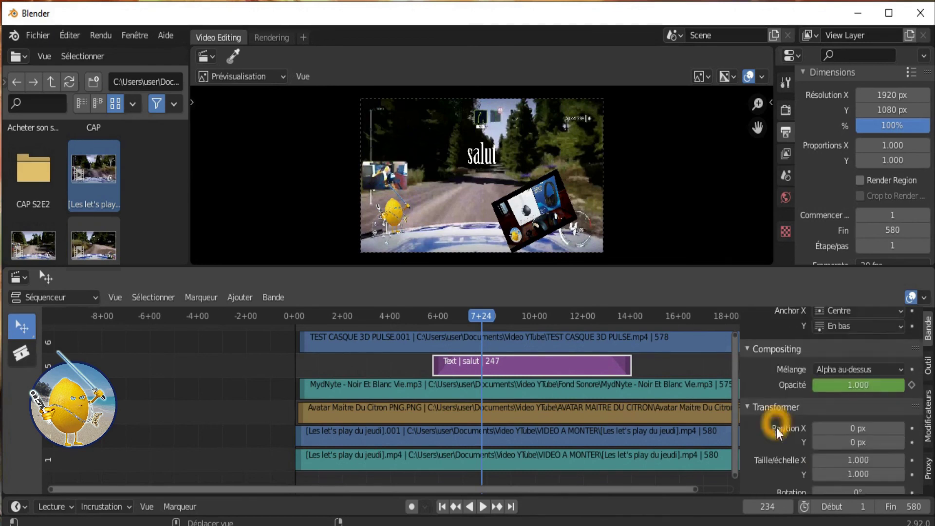
pyautogui.scroll(-1, 762, 410)
pyautogui.moveTo(838, 430); pyautogui.dragTo(835, 439)
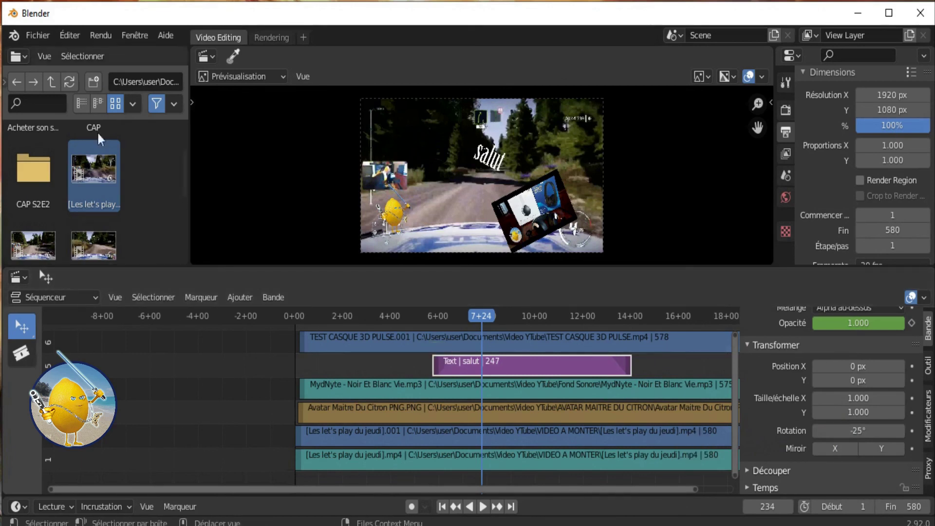
pyautogui.click(101, 35)
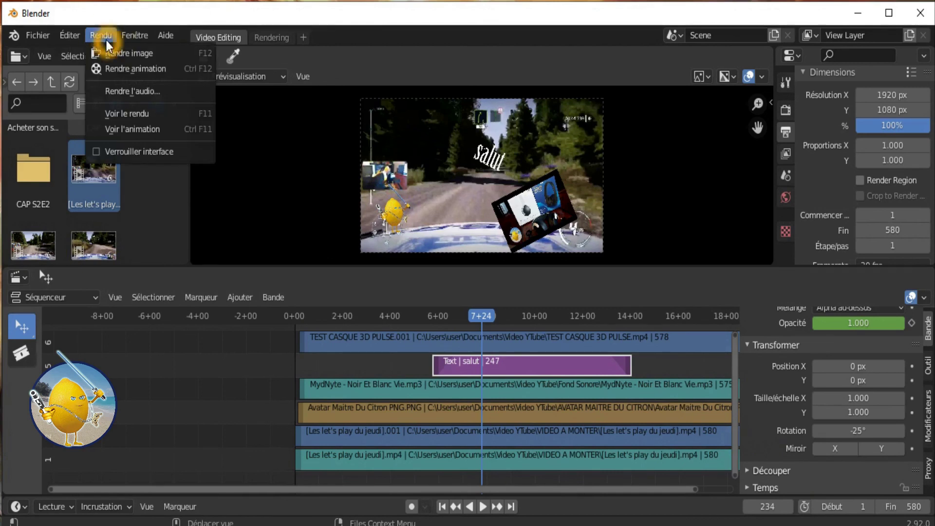
# Render the full animation with Rendu > Rendre animation.
pyautogui.click(121, 68)
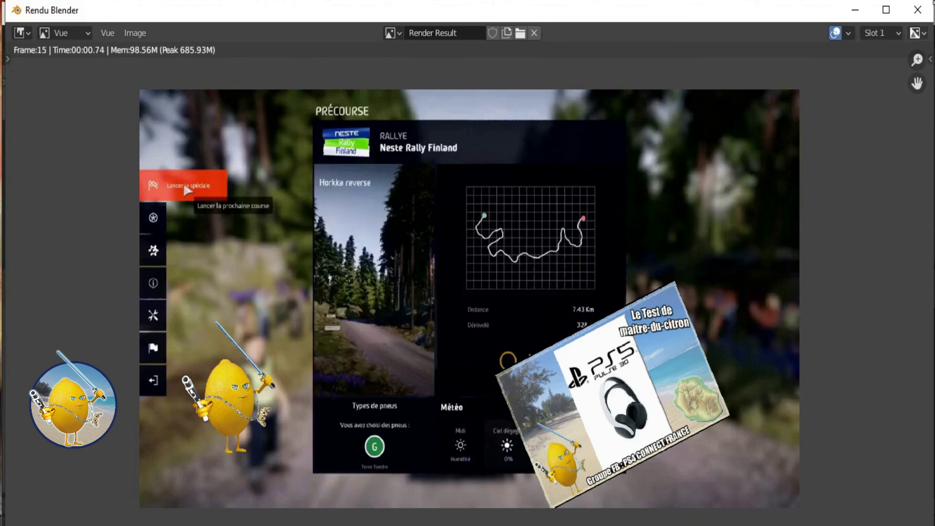
# Close the Rendu render result window.
pyautogui.click(918, 10)
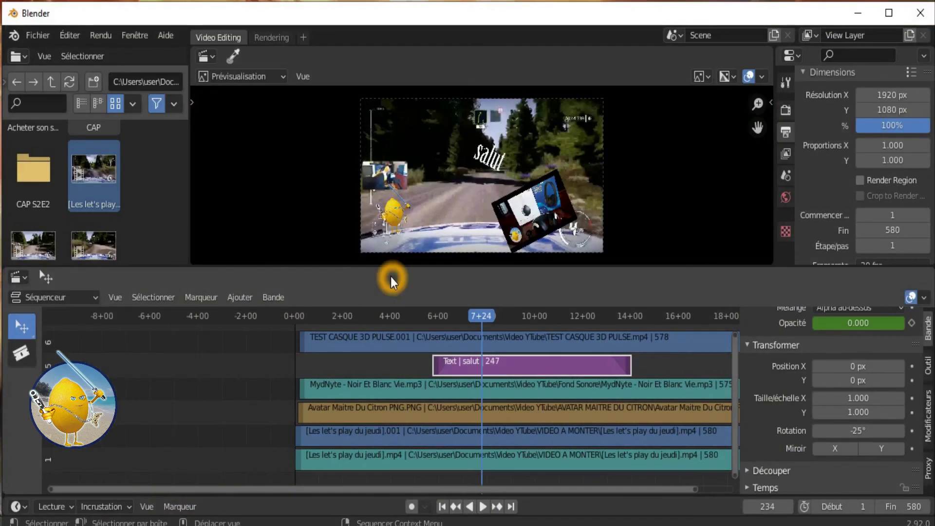